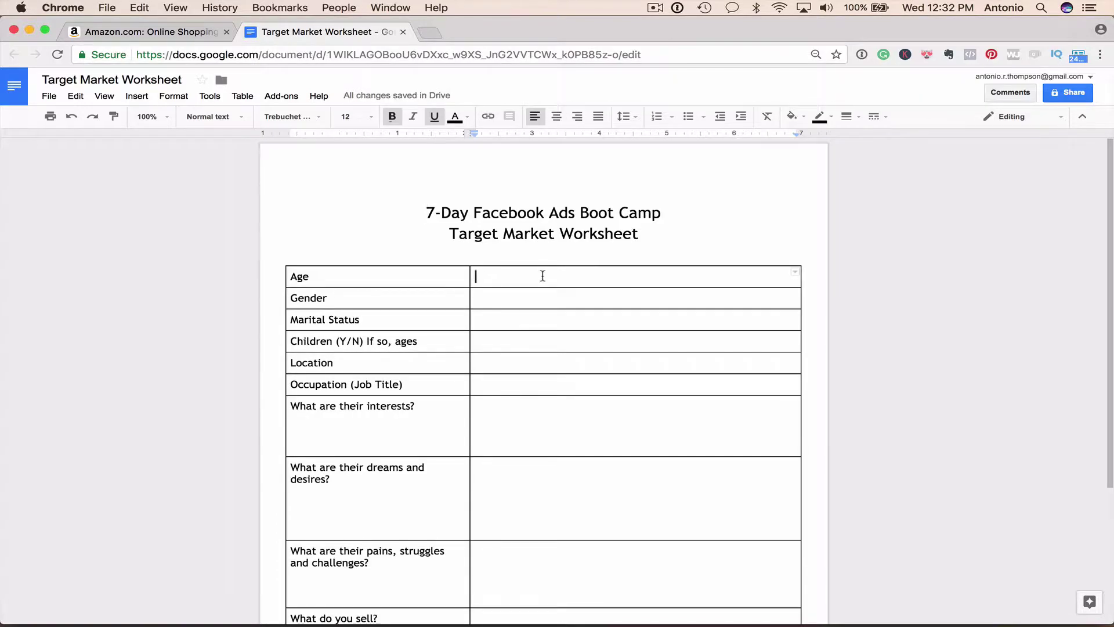
pyautogui.write('25')
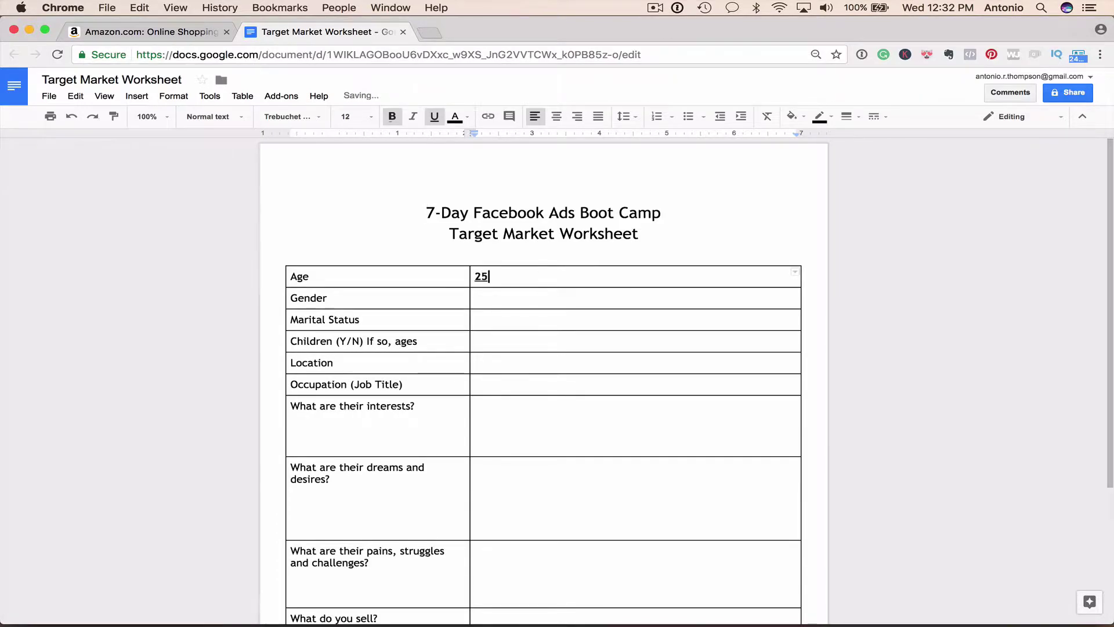
pyautogui.write(' - 45')
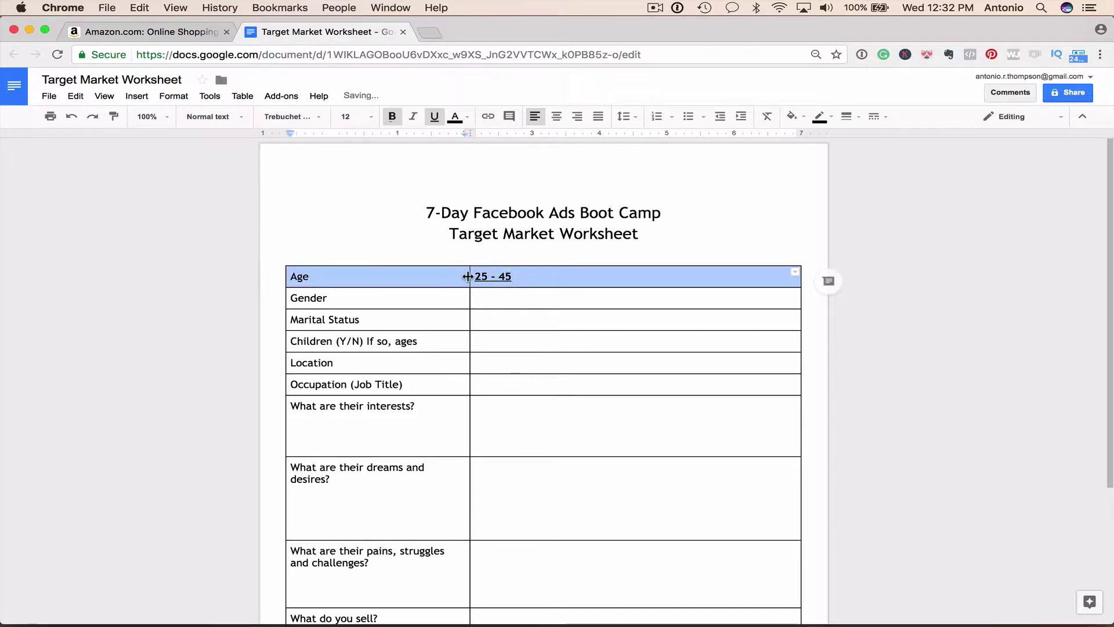
# Answer the age row with 25 - 45 and strip its bold and underline.
pyautogui.moveTo(516, 275); pyautogui.dragTo(476, 277)
pyautogui.press('super+u')
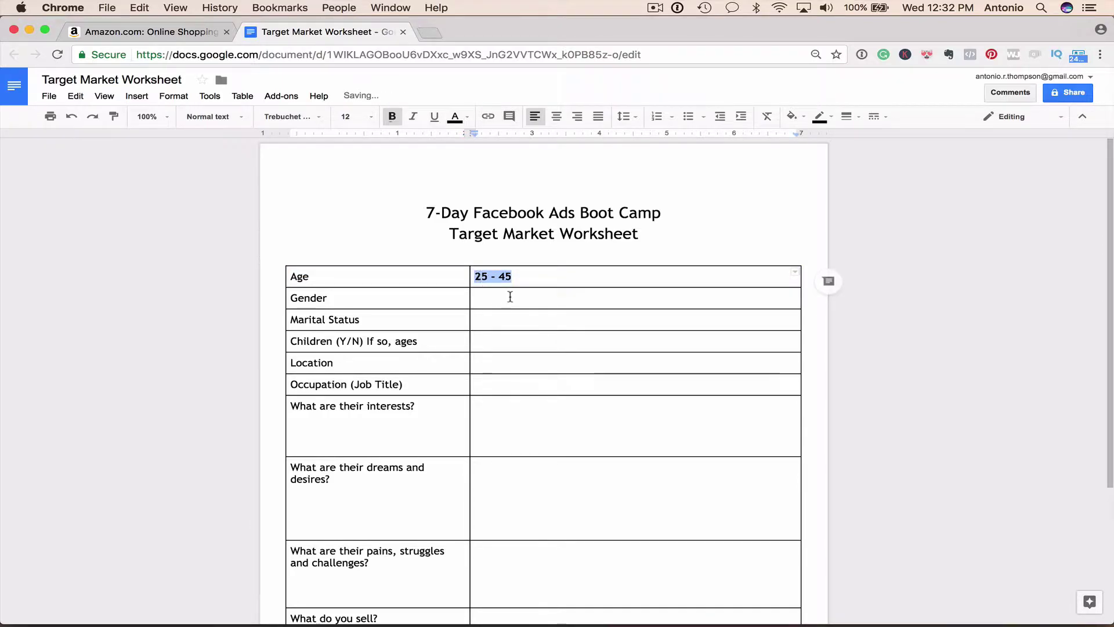
pyautogui.press('super+b')
pyautogui.click(511, 298)
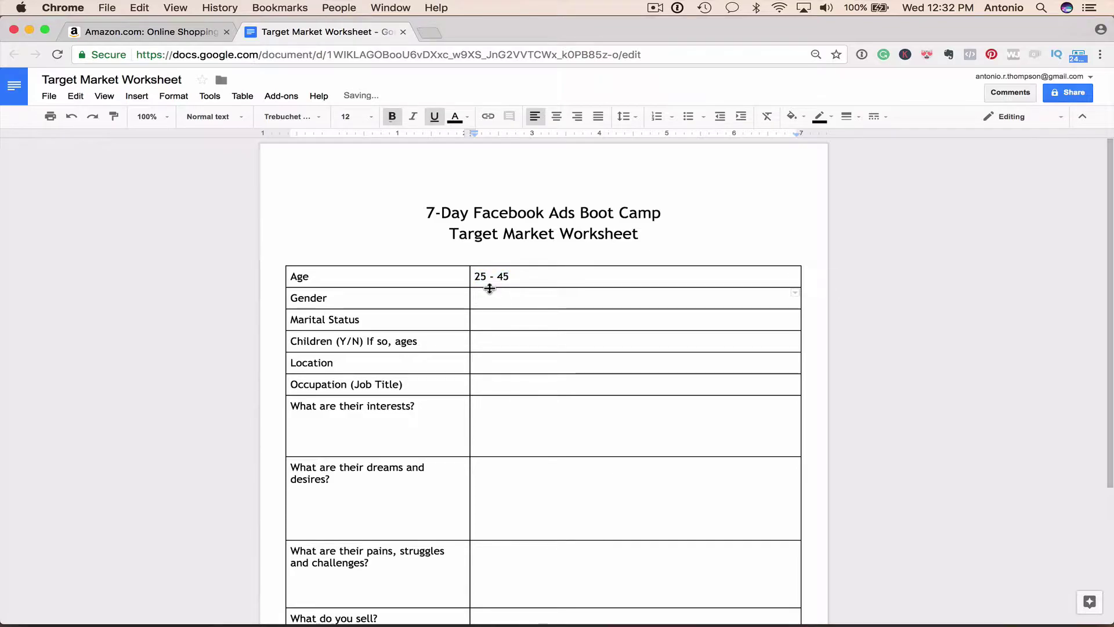
pyautogui.write('Women')
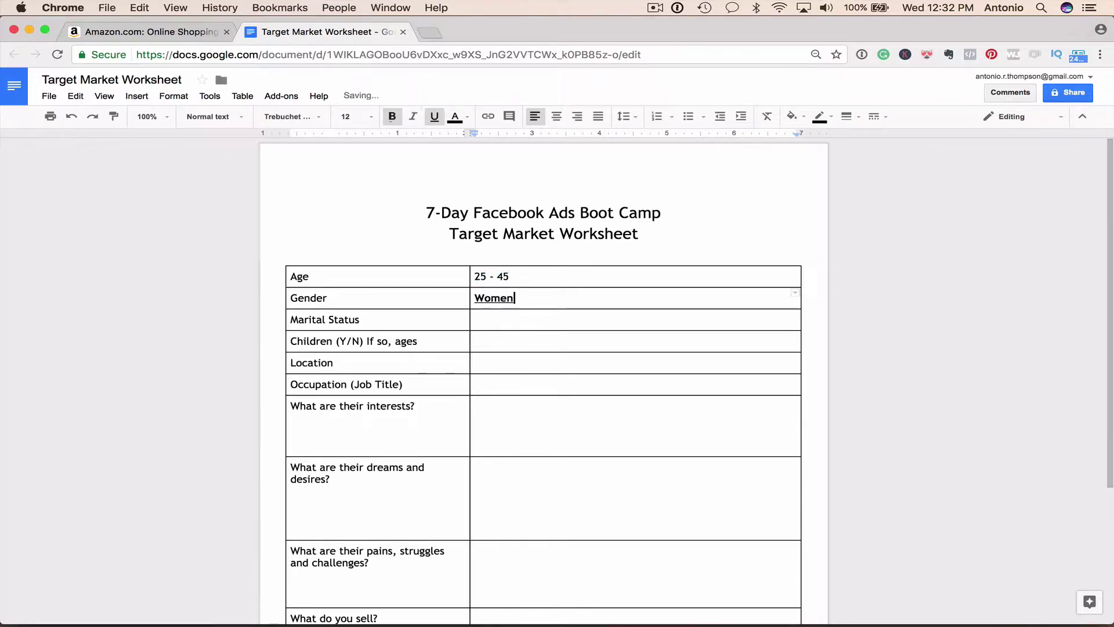
pyautogui.moveTo(477, 277)
pyautogui.mouseDown()
pyautogui.moveTo(535, 524)
pyautogui.moveTo(546, 485)
pyautogui.mouseUp()
# Answer Gender with Women and clear bold and underline from all answer cells.
pyautogui.press('super+b')
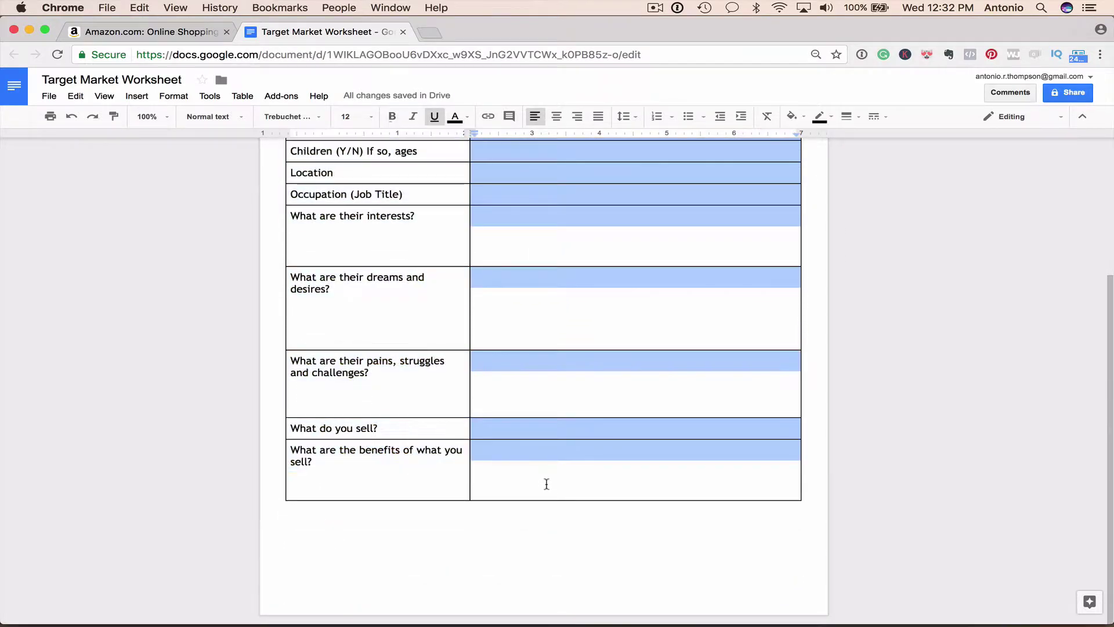
pyautogui.press('super+b')
pyautogui.scroll(5, 546, 484)
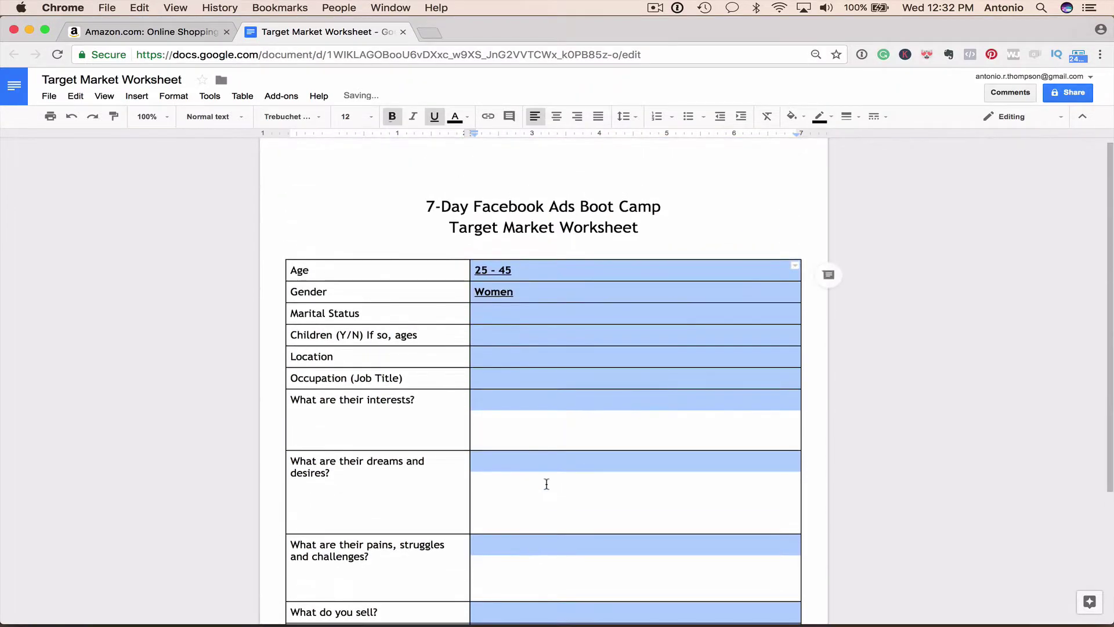
pyautogui.press('super+b')
pyautogui.press('super+u')
# Fill Married, With Young Children, United States and Stay at home moms in the remaining rows.
pyautogui.click(501, 313)
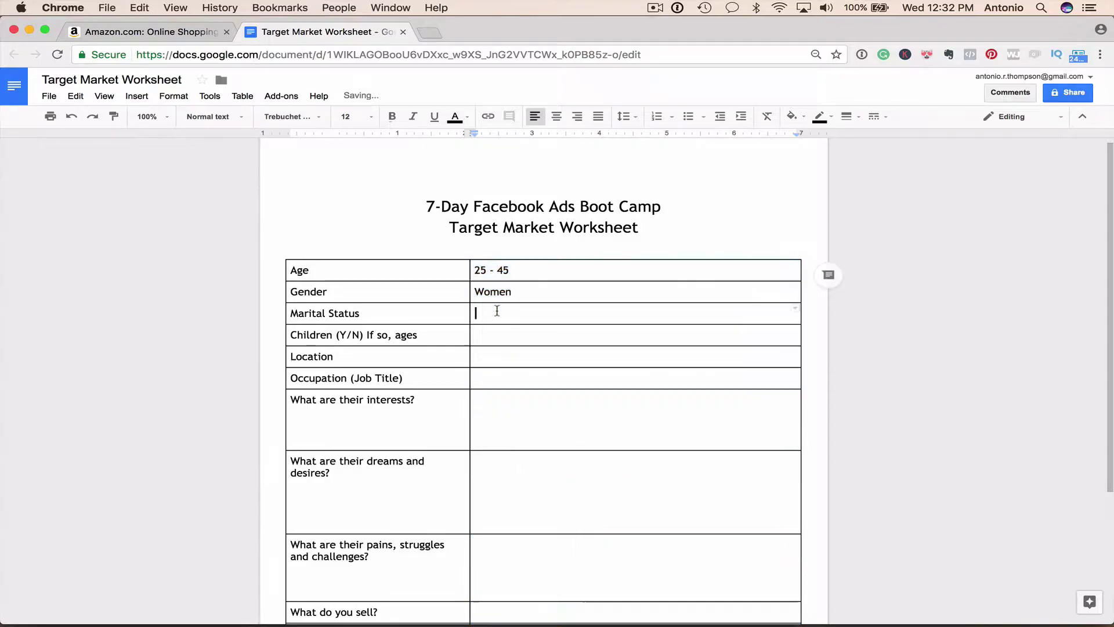
pyautogui.write('Married')
pyautogui.press('Down')
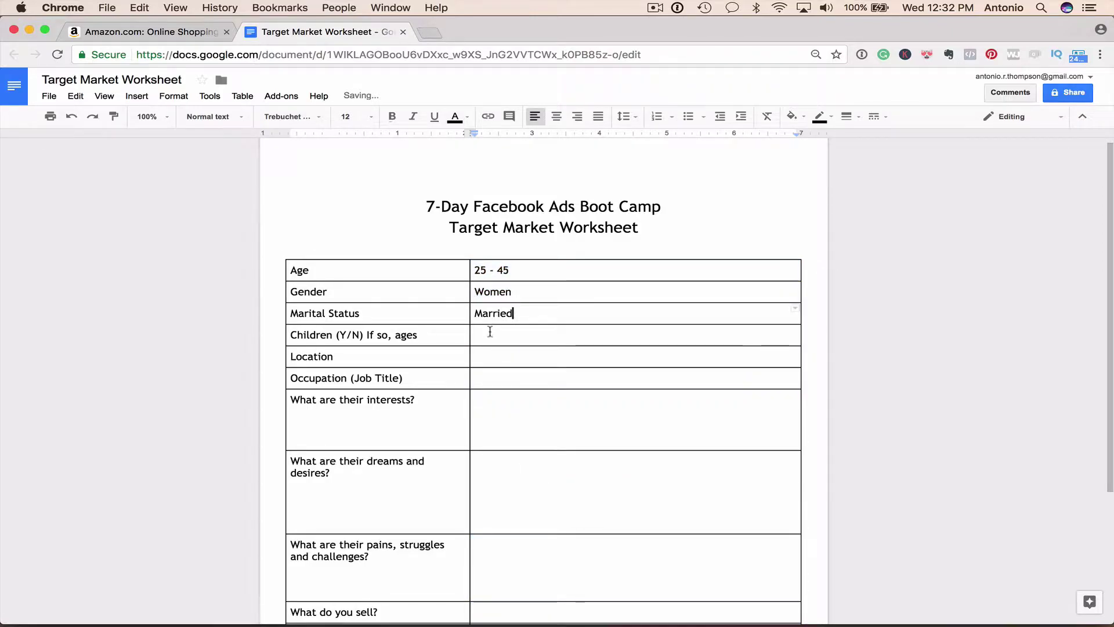
pyautogui.write('With Youtn')
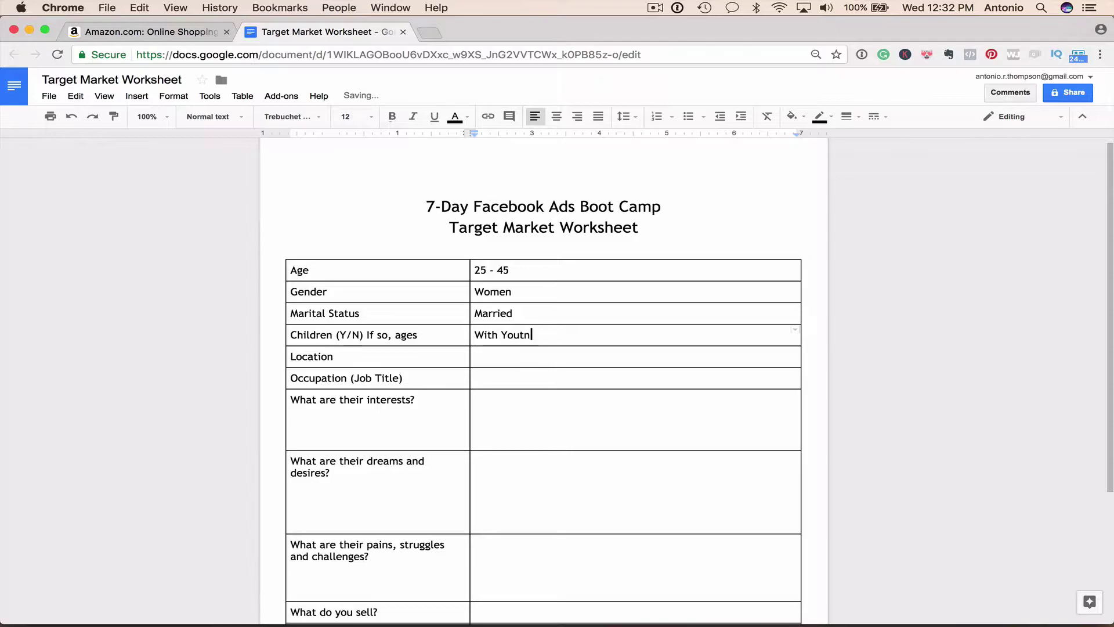
pyautogui.write('hildren')
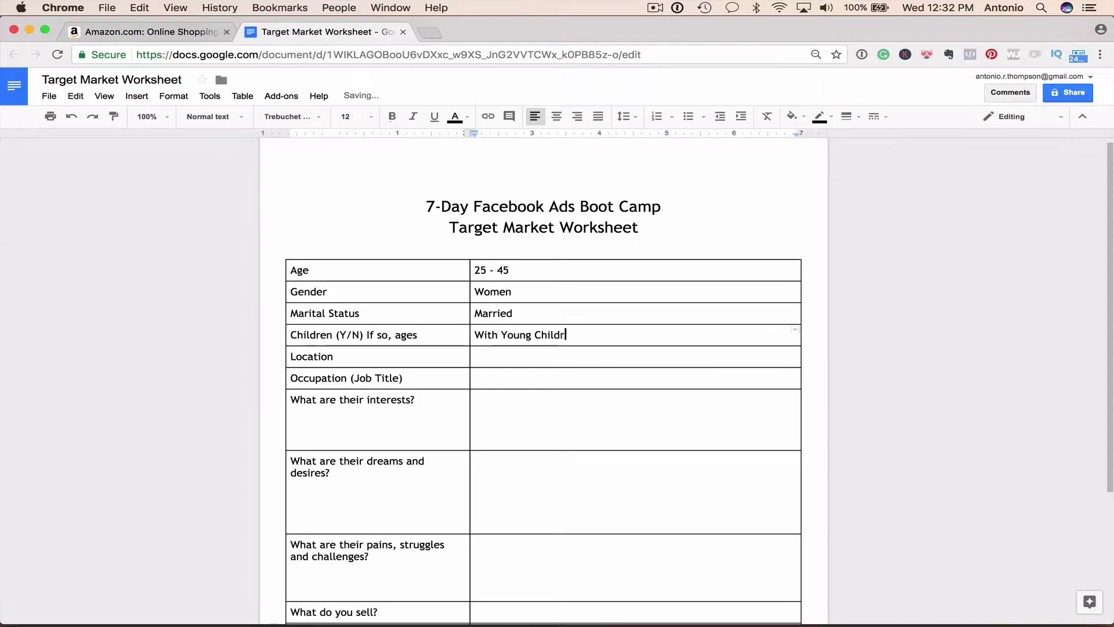
pyautogui.click(478, 358)
pyautogui.write('United ')
pyautogui.write('States')
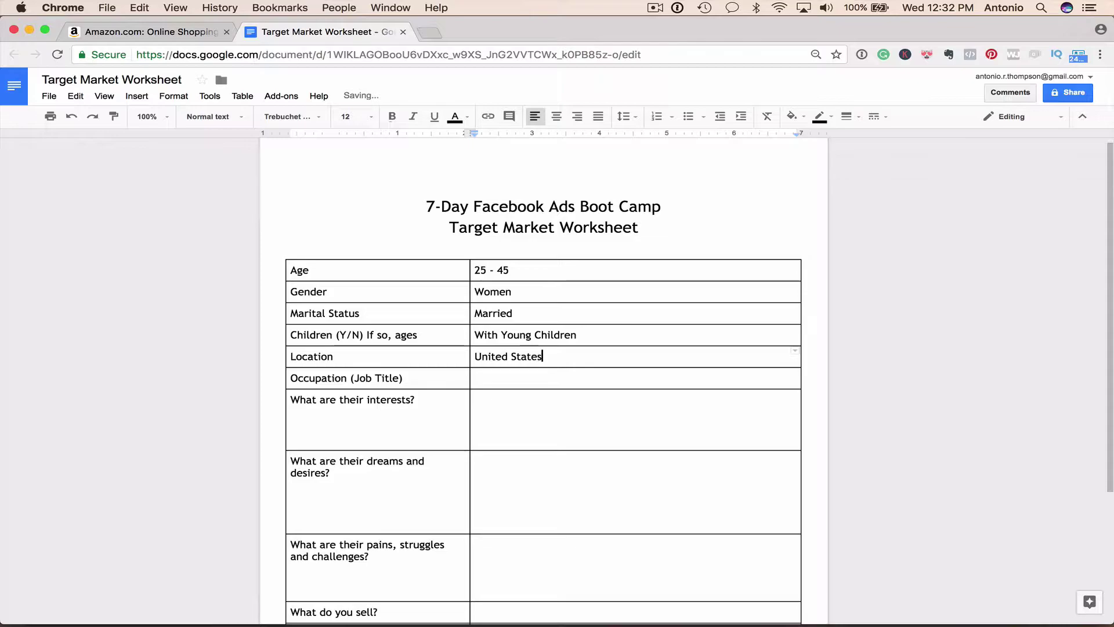
pyautogui.click(482, 378)
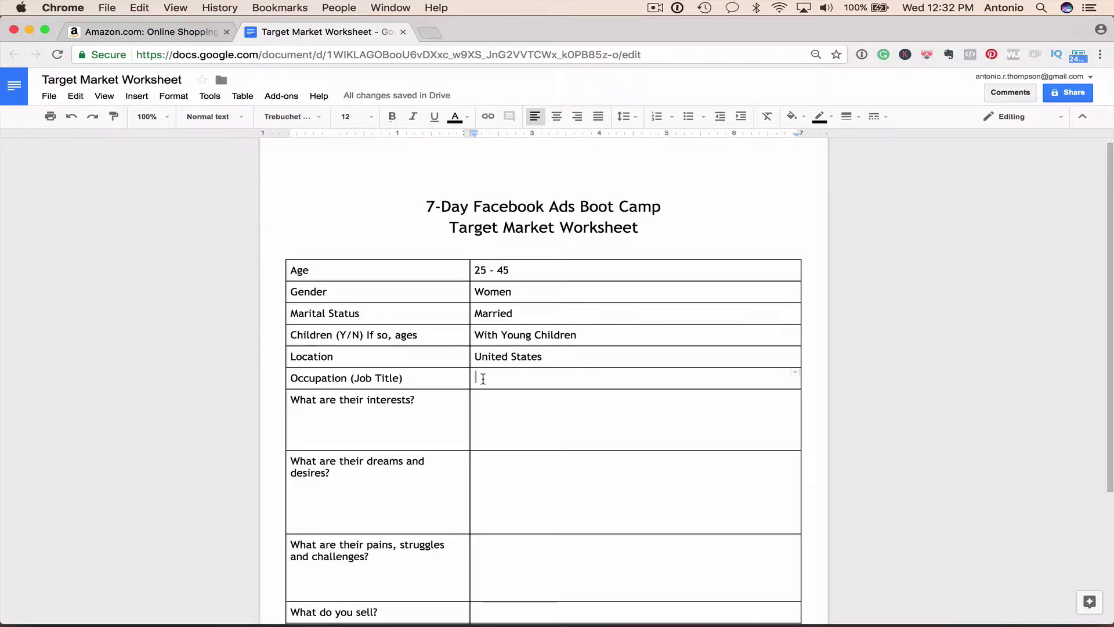
pyautogui.write('Sta')
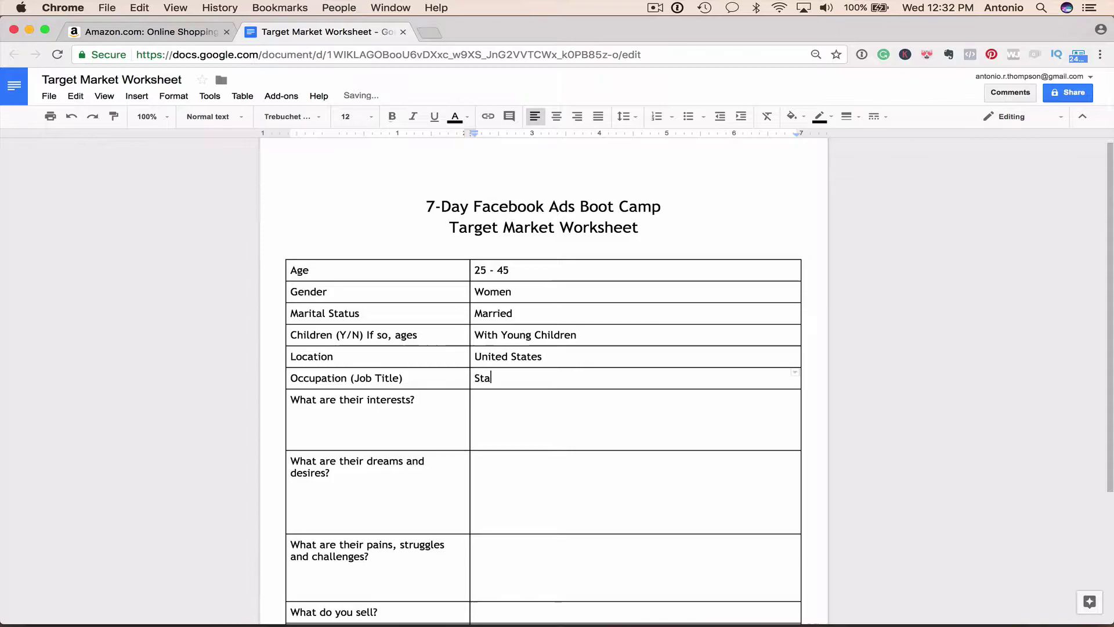
pyautogui.write('y at home moms')
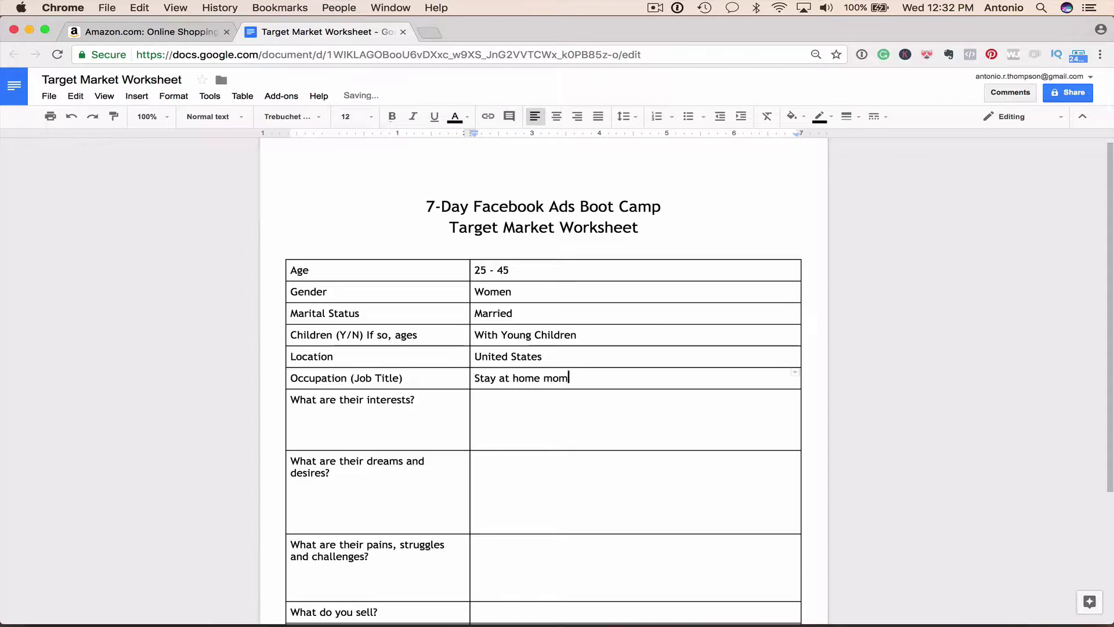
pyautogui.scroll(-1, 479, 435)
pyautogui.scroll(-2, 479, 435)
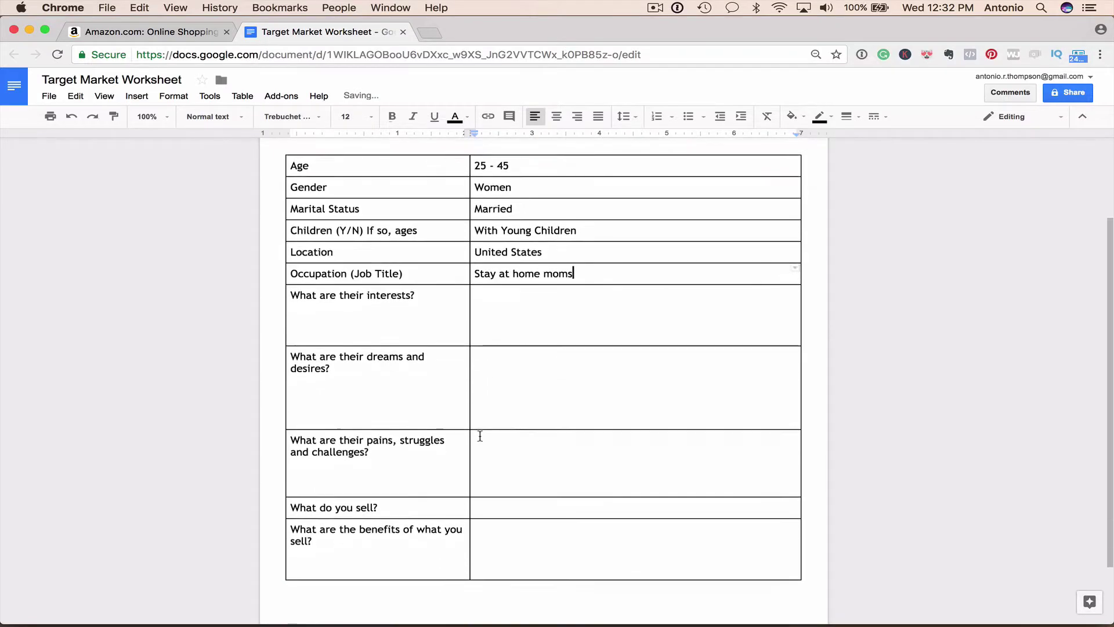
# Complete the interests list through personal development (Jim Rohn, Bob Proctor) and entrepreneurial.
pyautogui.click(531, 297)
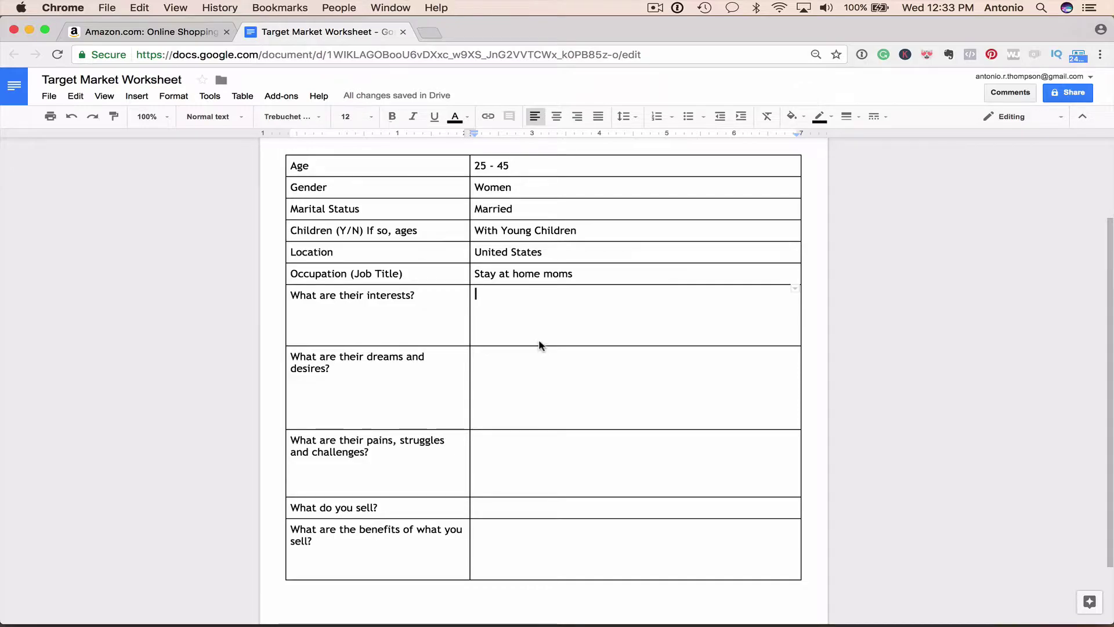
pyautogui.write('travel')
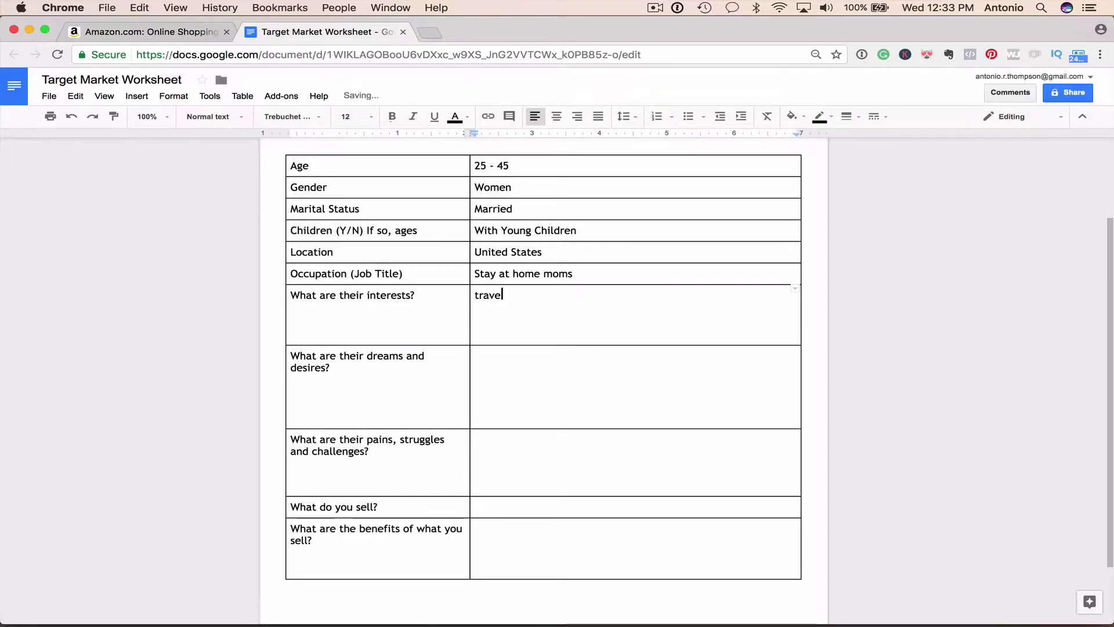
pyautogui.write('ing, healthy e')
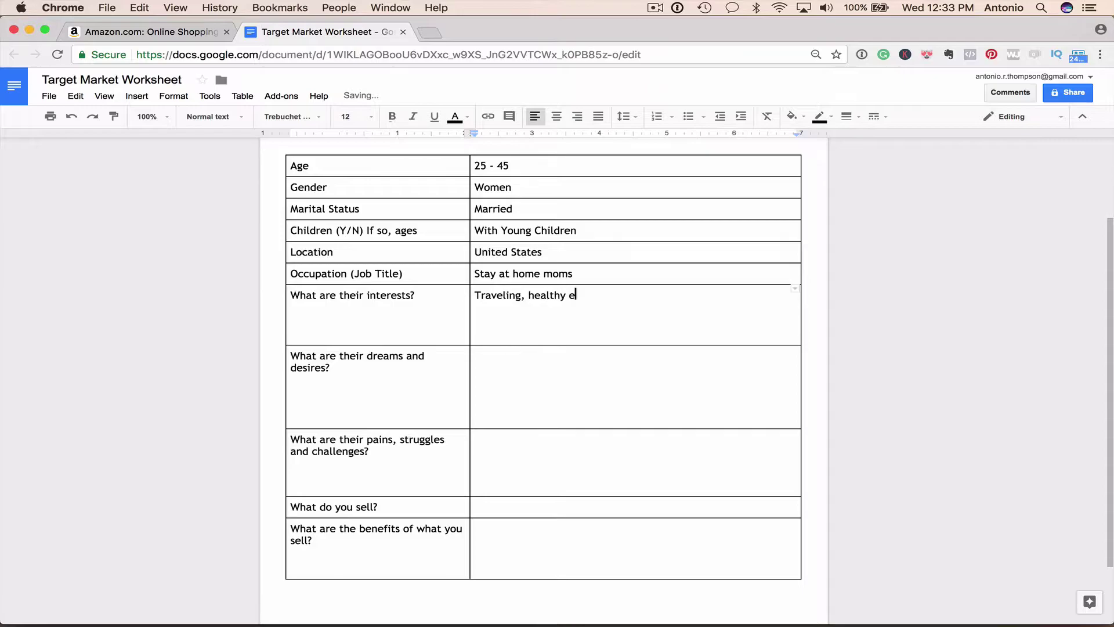
pyautogui.write('ating, family,')
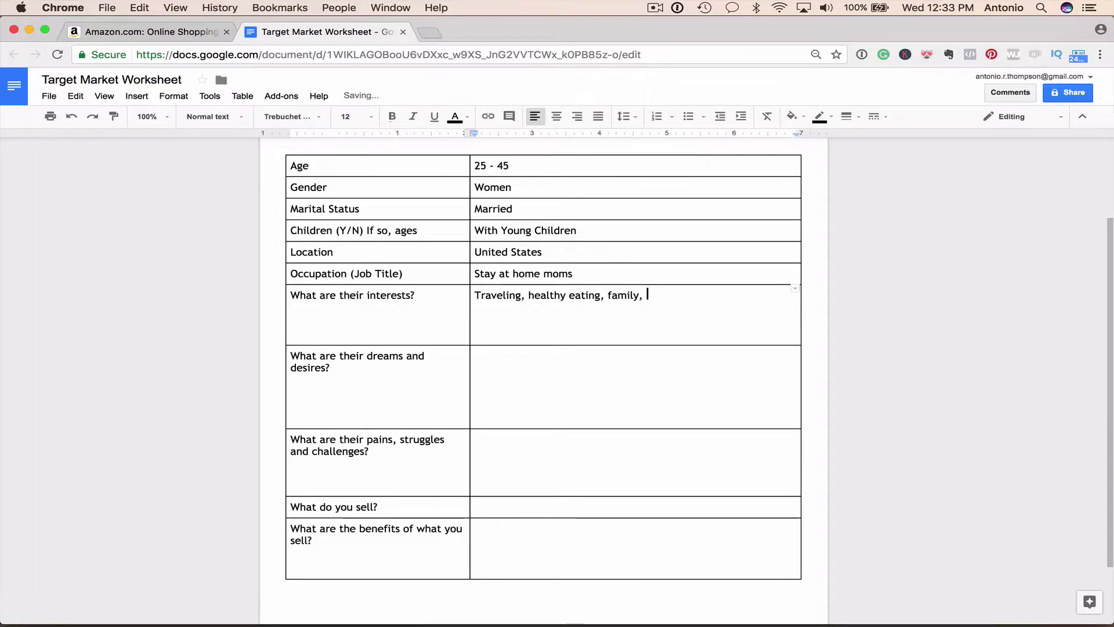
pyautogui.write('paretn')
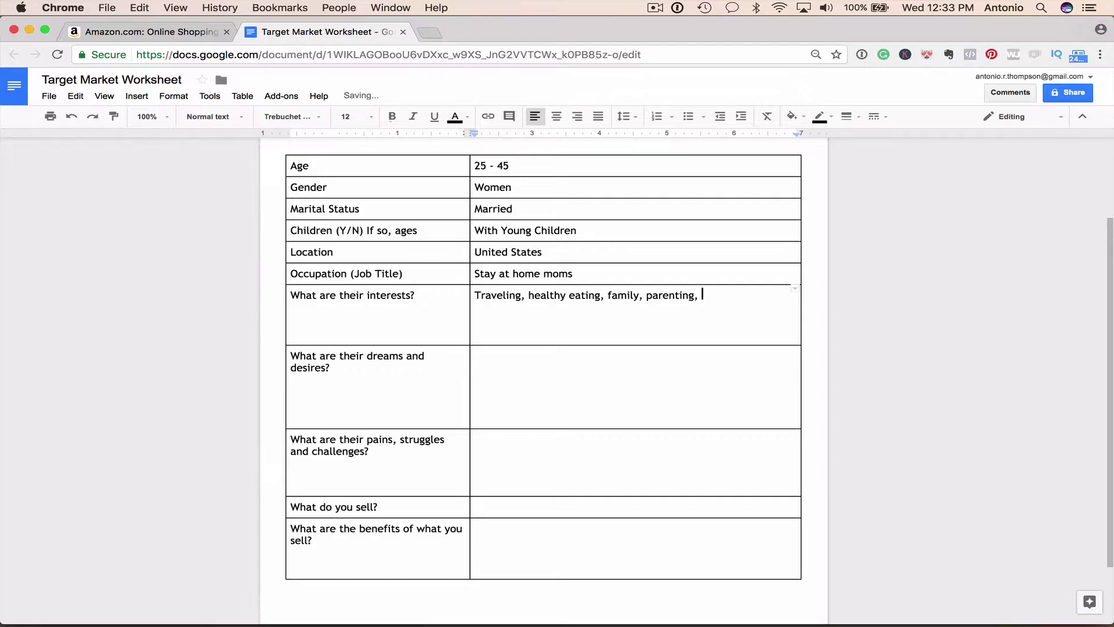
pyautogui.write('pe')
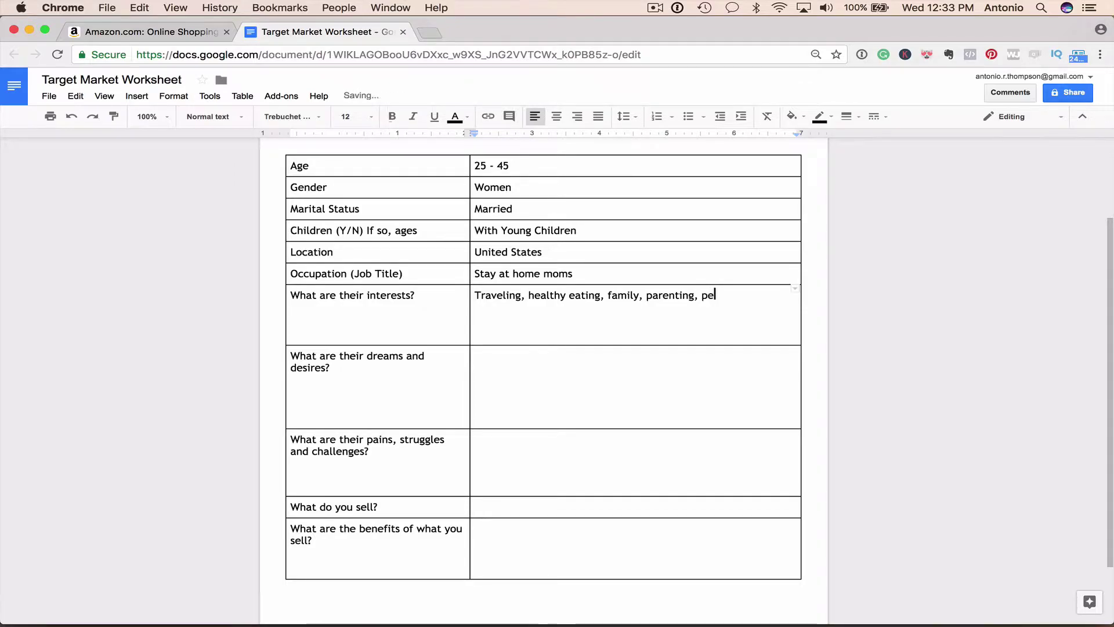
pyautogui.write('rsonal devel')
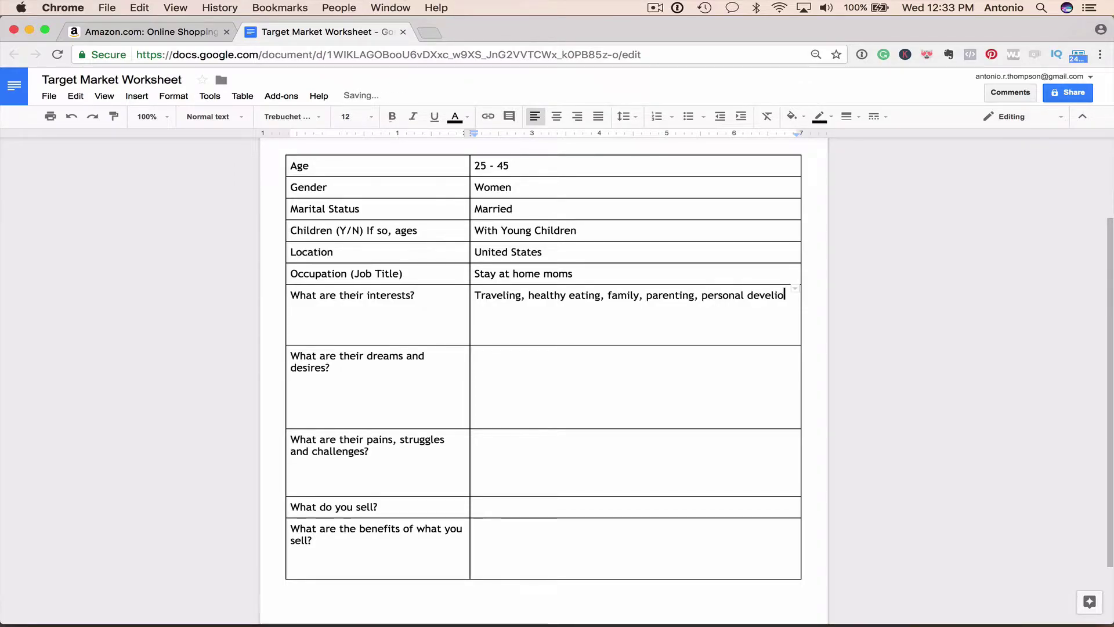
pyautogui.write('opment (J')
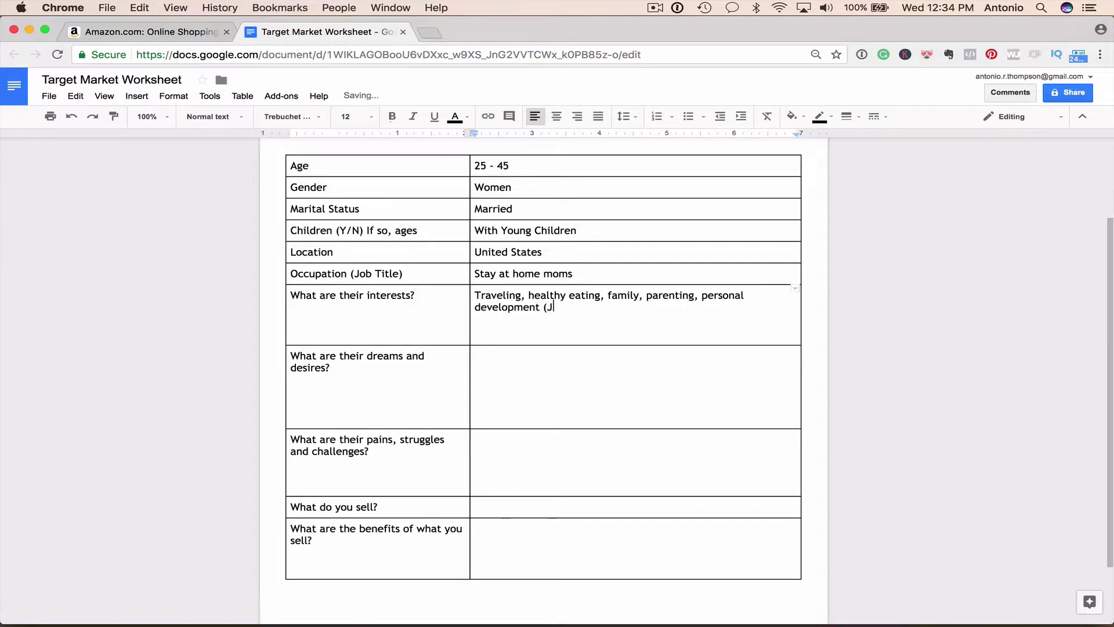
pyautogui.write('im Rohn, ')
pyautogui.write('Bob Pl')
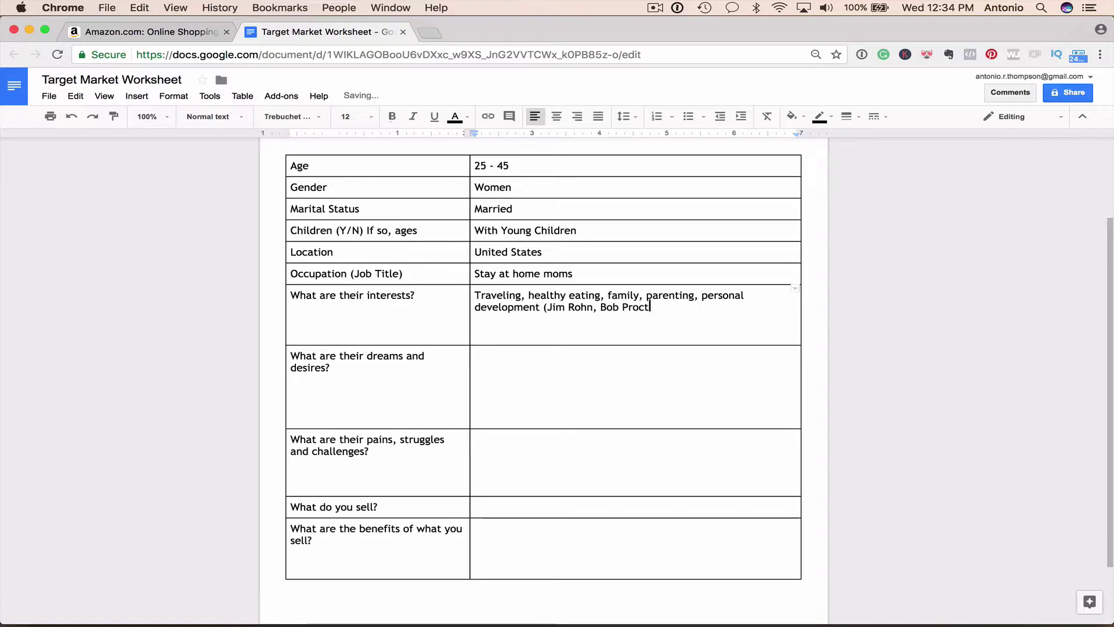
pyautogui.write('or), ')
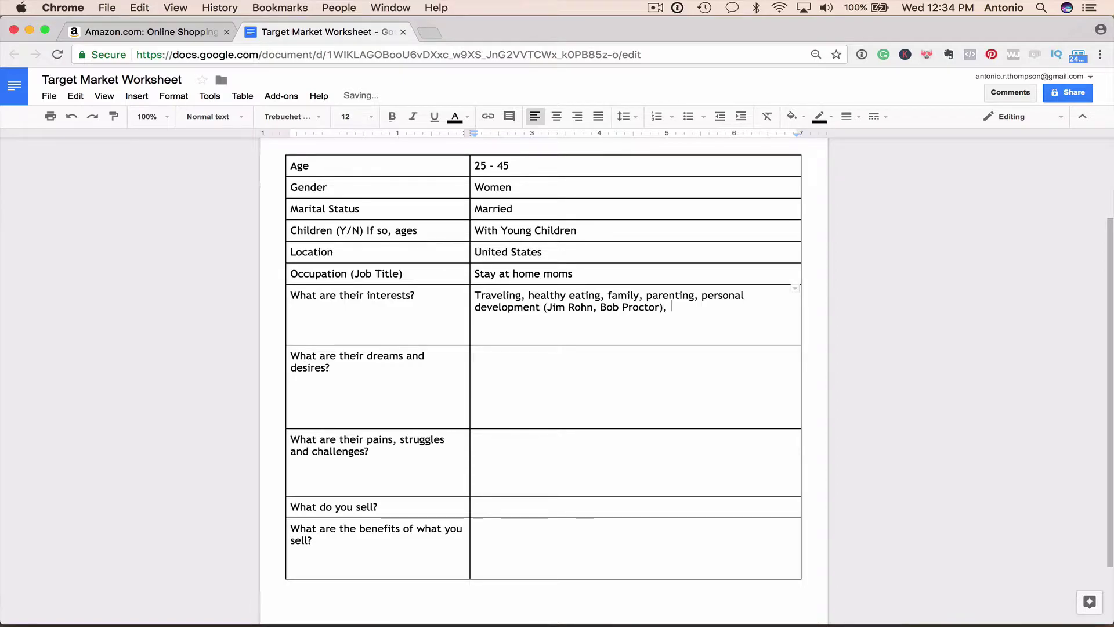
pyautogui.write('entrepreneura')
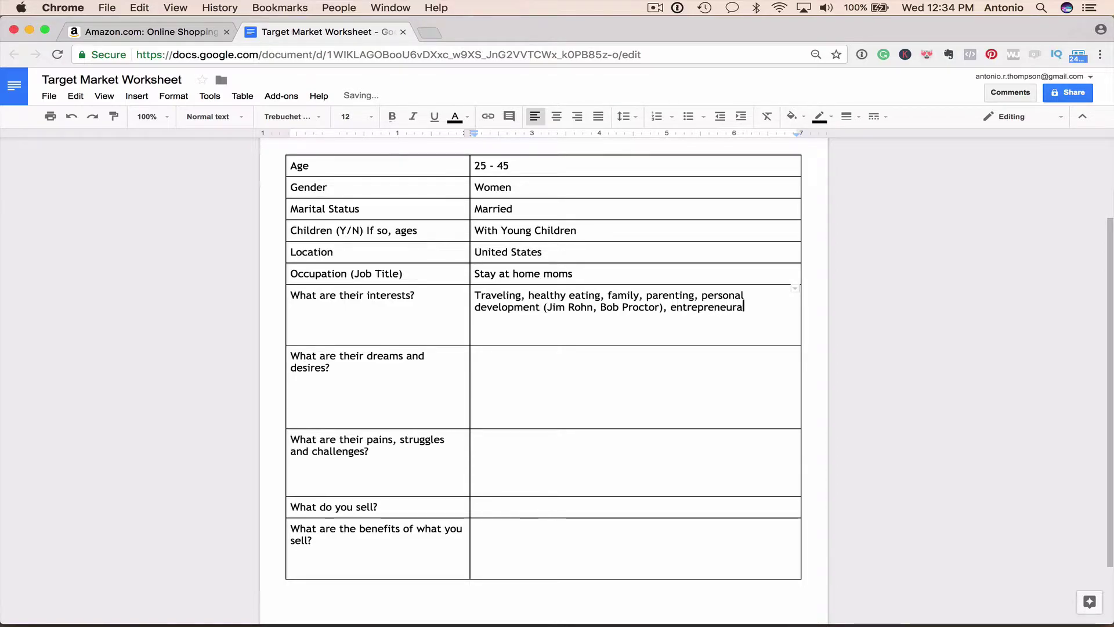
pyautogui.press('BackSpace')
pyautogui.write('ial')
pyautogui.click(537, 380)
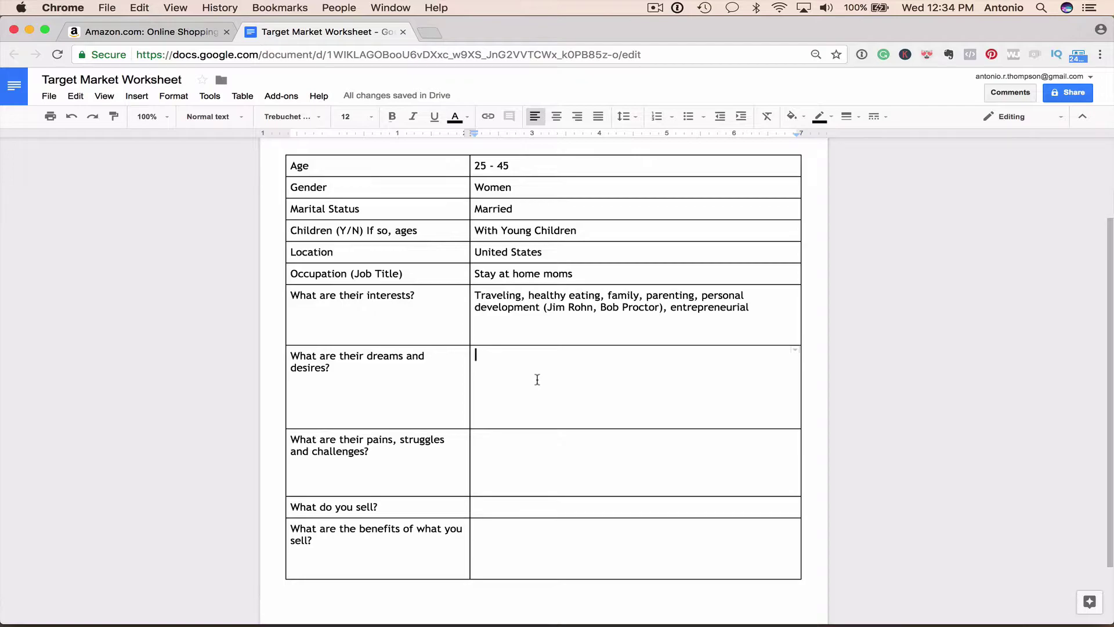
pyautogui.write('Lose w')
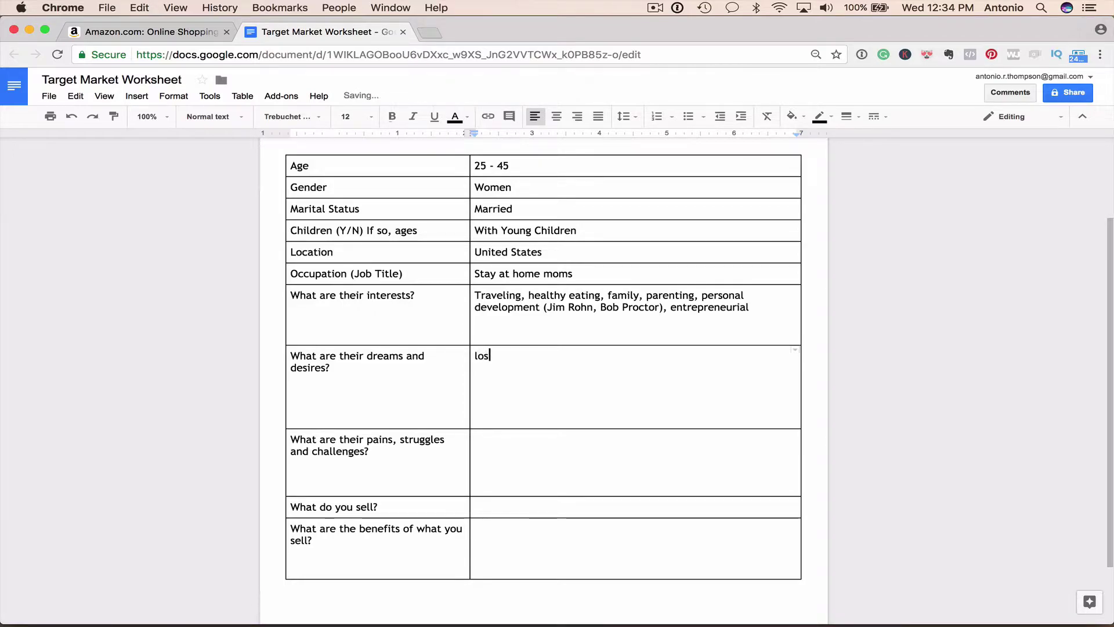
pyautogui.write('eight, ')
pyautogui.write('contributi')
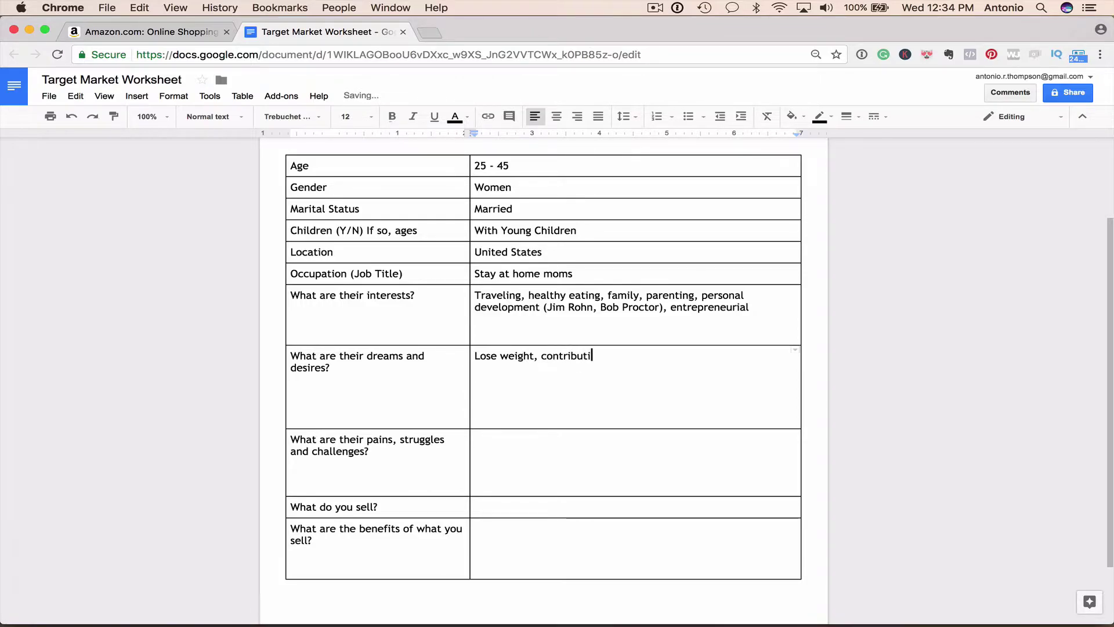
# List desires: losing weight, family eating healthier, feeling attractive to spouse, more energy.
pyautogui.press('BackSpace')
pyautogui.write('e to thier')
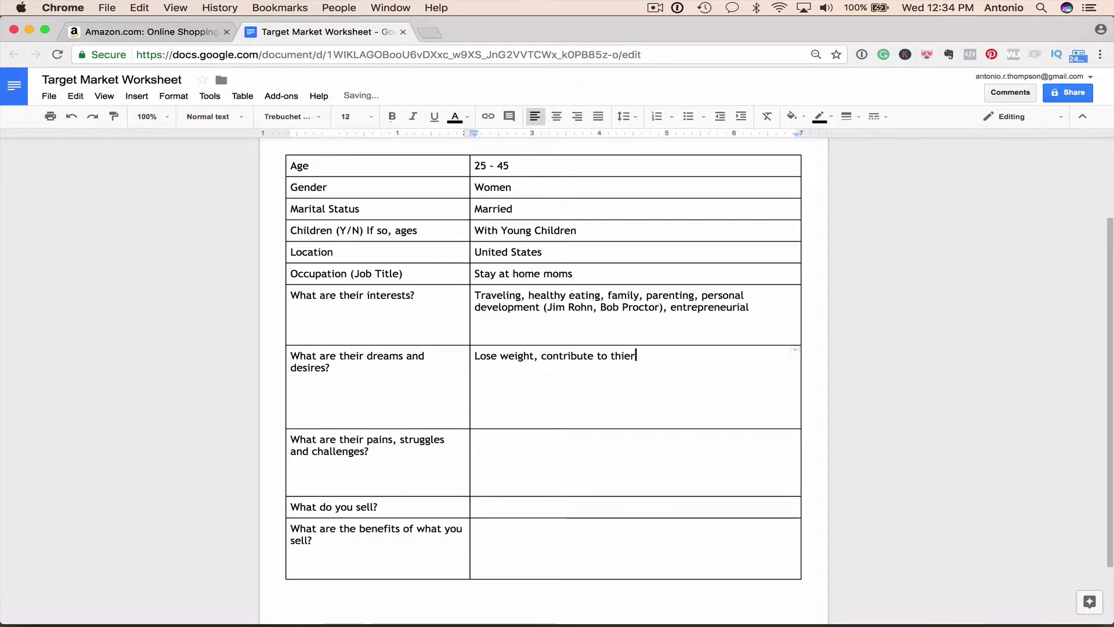
pyautogui.write(' household, ')
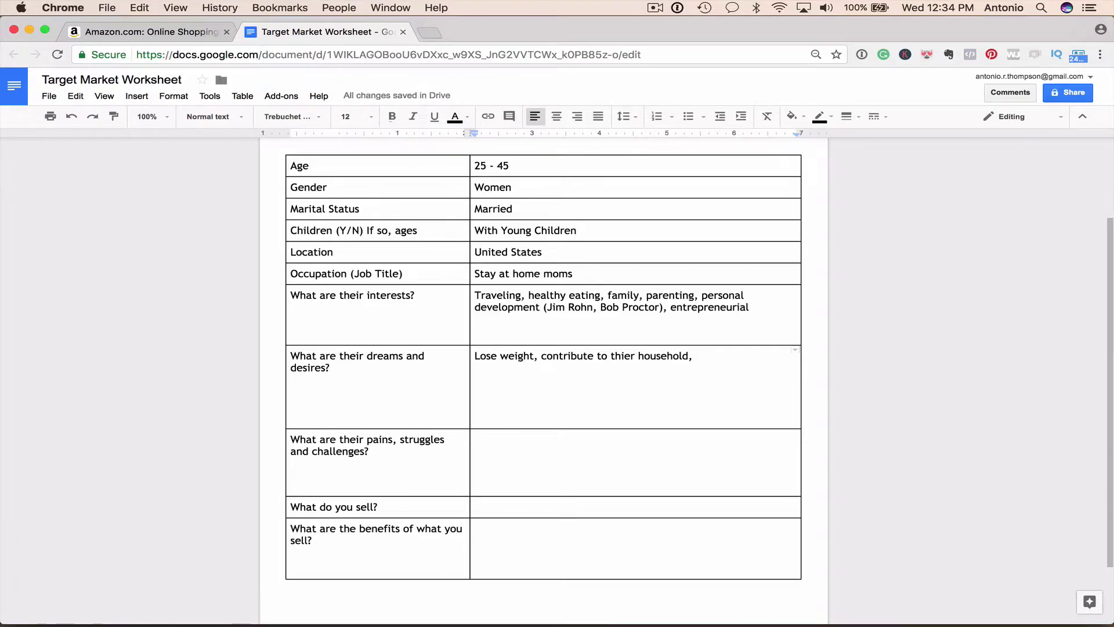
pyautogui.write('eat h')
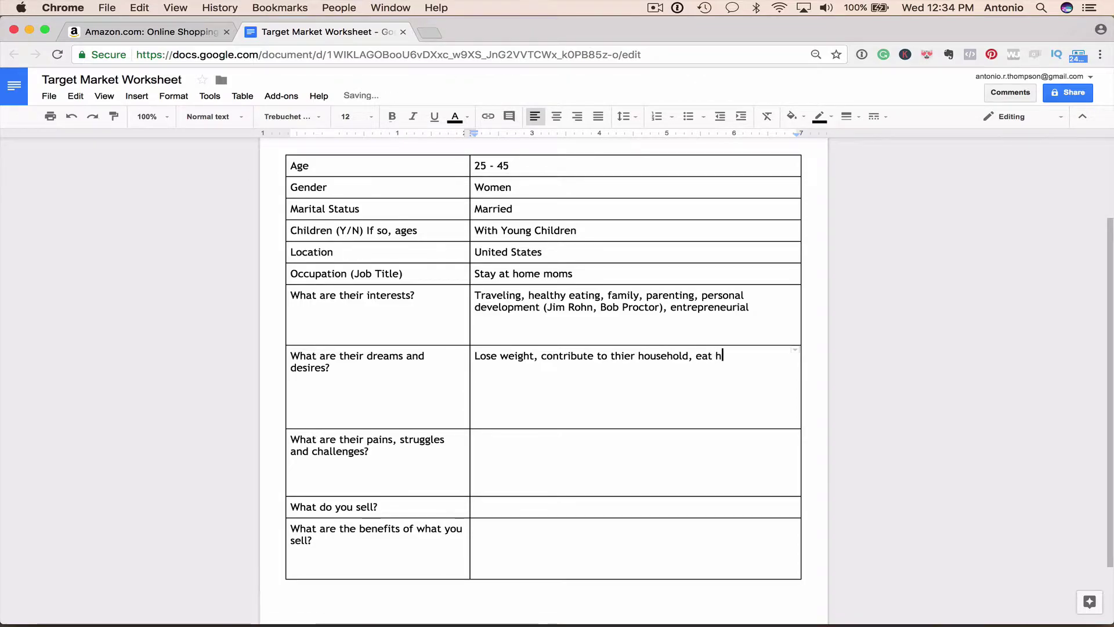
pyautogui.write('eal')
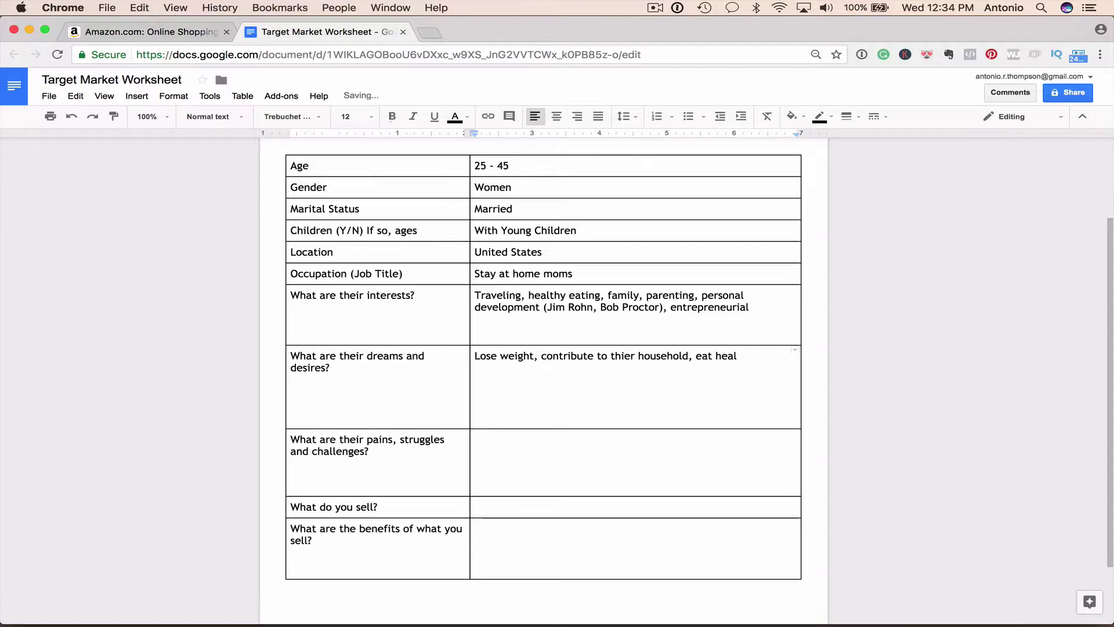
pyautogui.write('thier,')
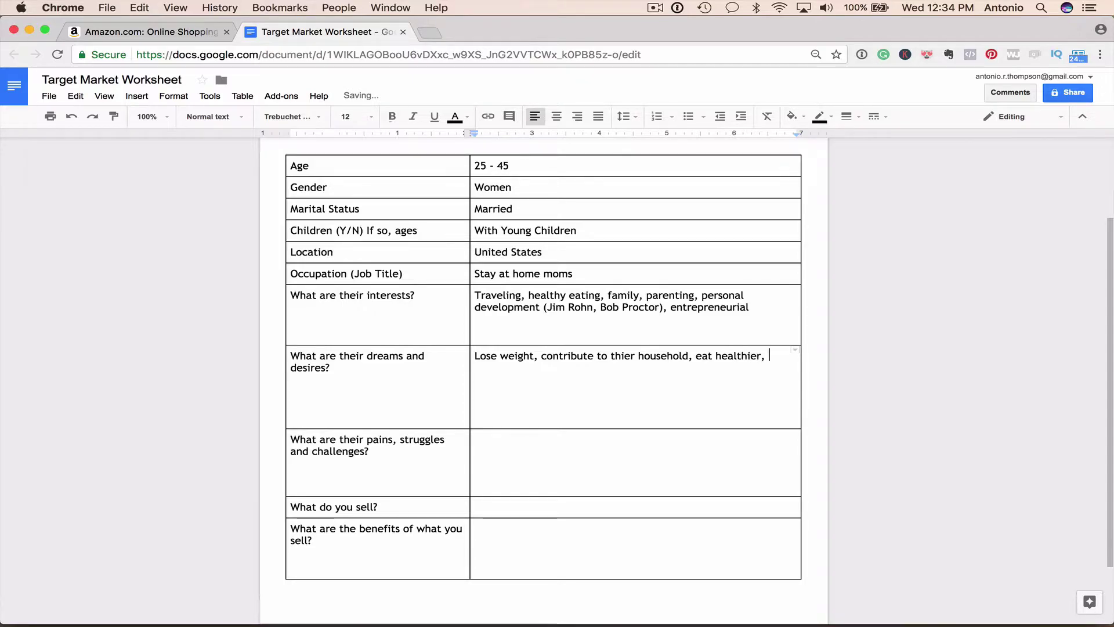
pyautogui.press('BackSpace')
pyautogui.press('BackSpace')
pyautogui.press('BackSpace')
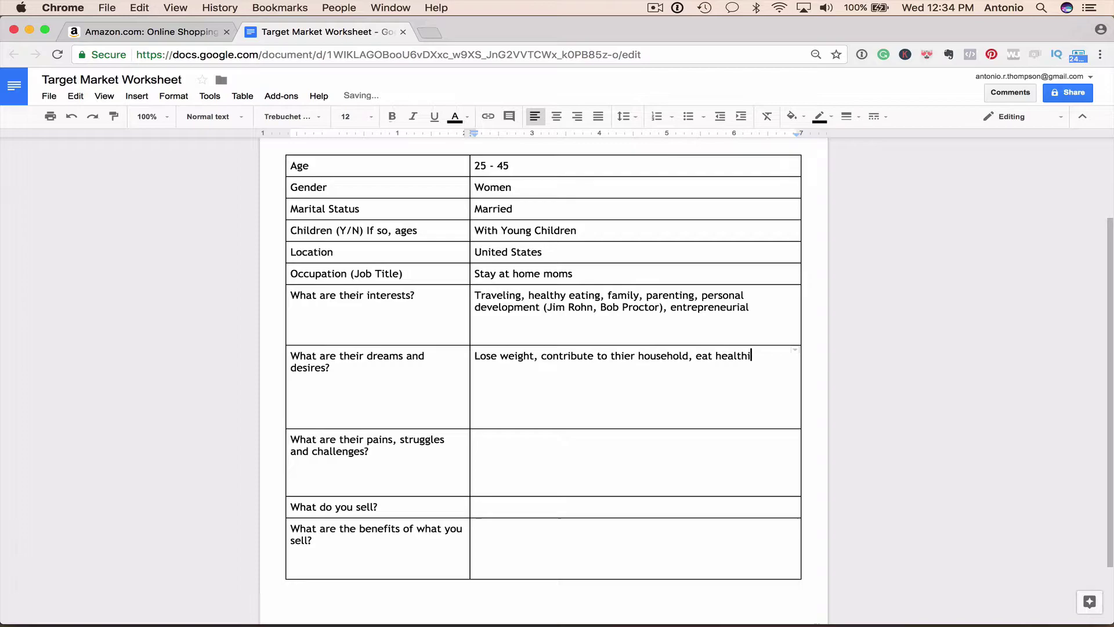
pyautogui.press('BackSpace')
pyautogui.press('BackSpace')
pyautogui.press('BackSpace')
pyautogui.press('BackSpace')
pyautogui.press('BackSpace')
pyautogui.press('BackSpace')
pyautogui.write('fami')
pyautogui.write('ly ea')
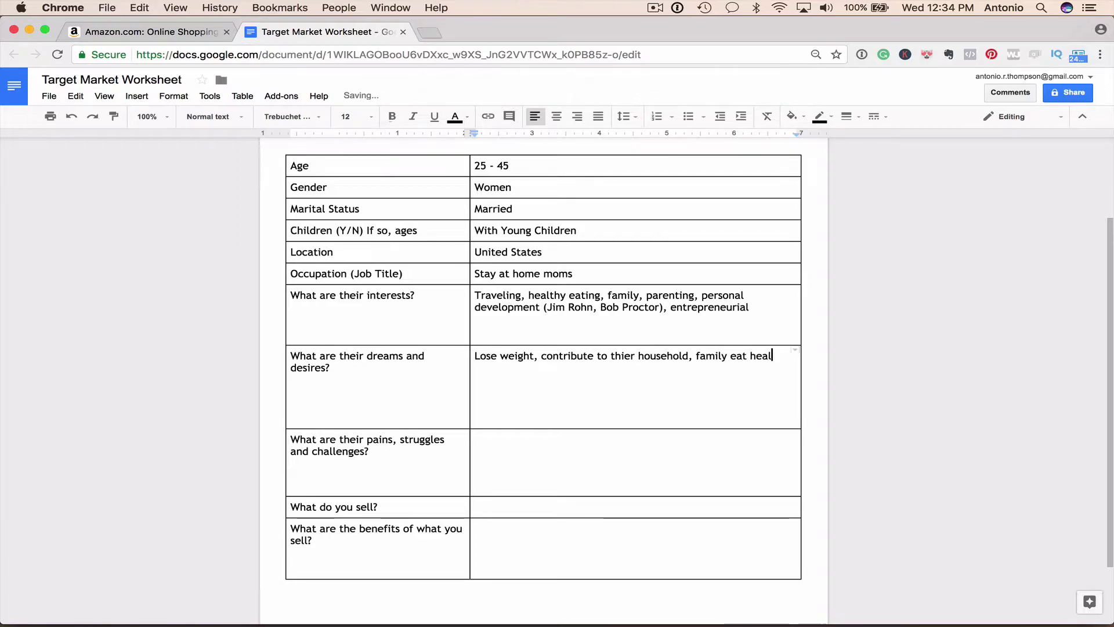
pyautogui.write('t healthier, ')
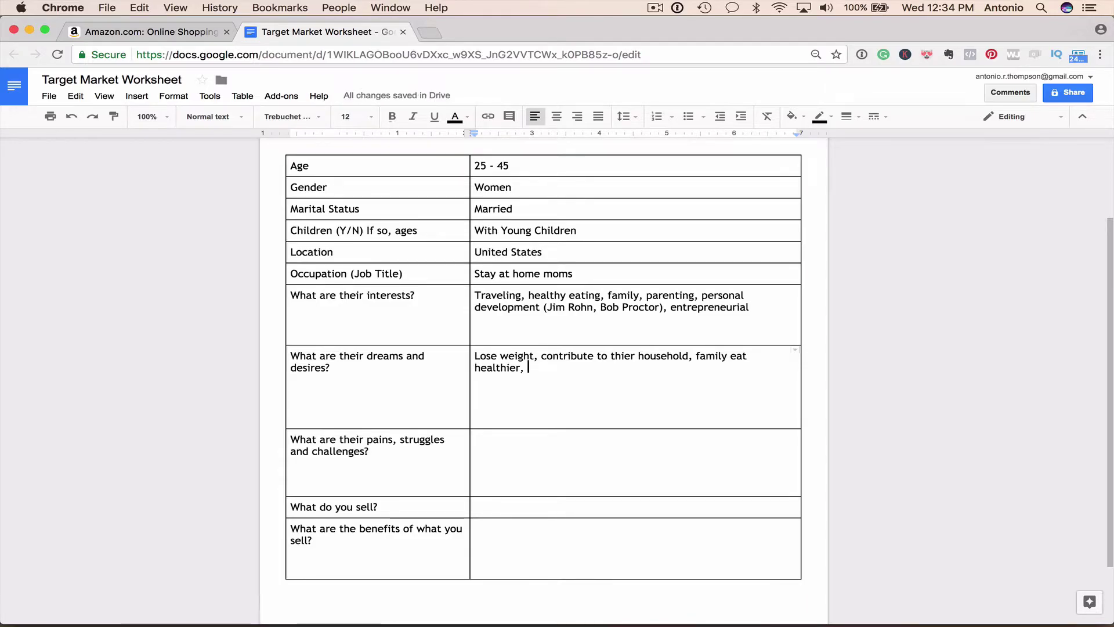
pyautogui.write('fit into their ')
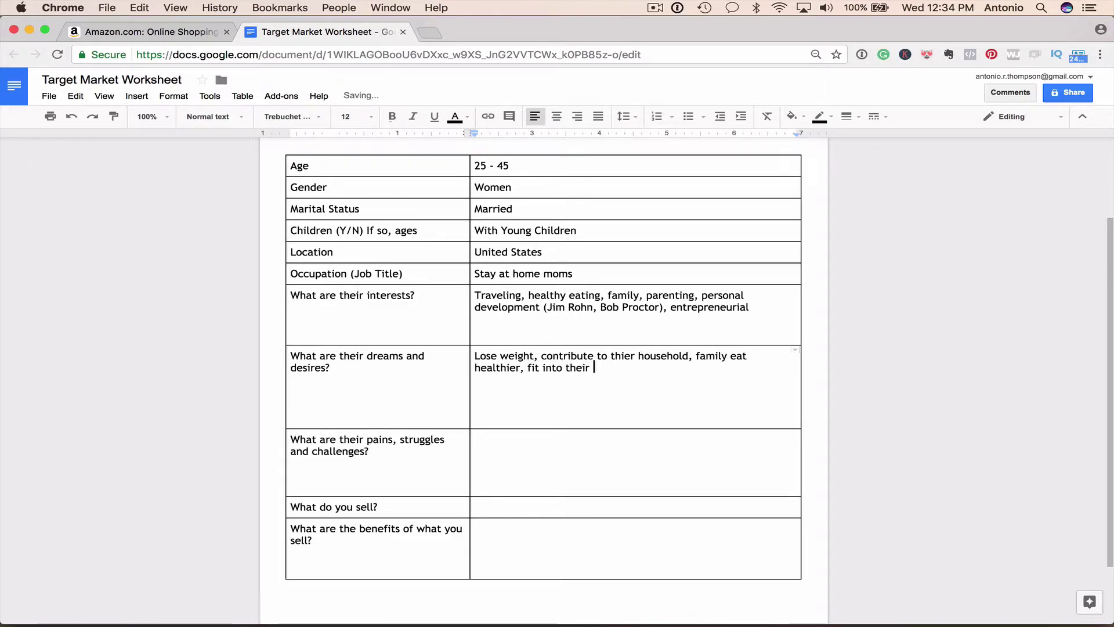
pyautogui.write('skinny jeans ')
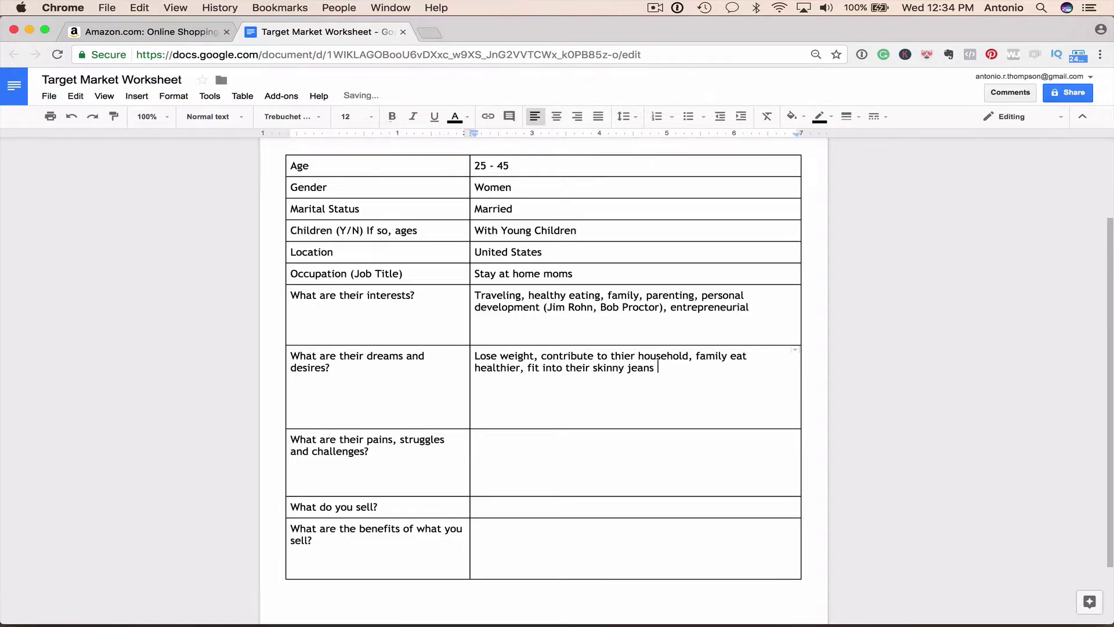
pyautogui.write('again, ')
pyautogui.write('get ')
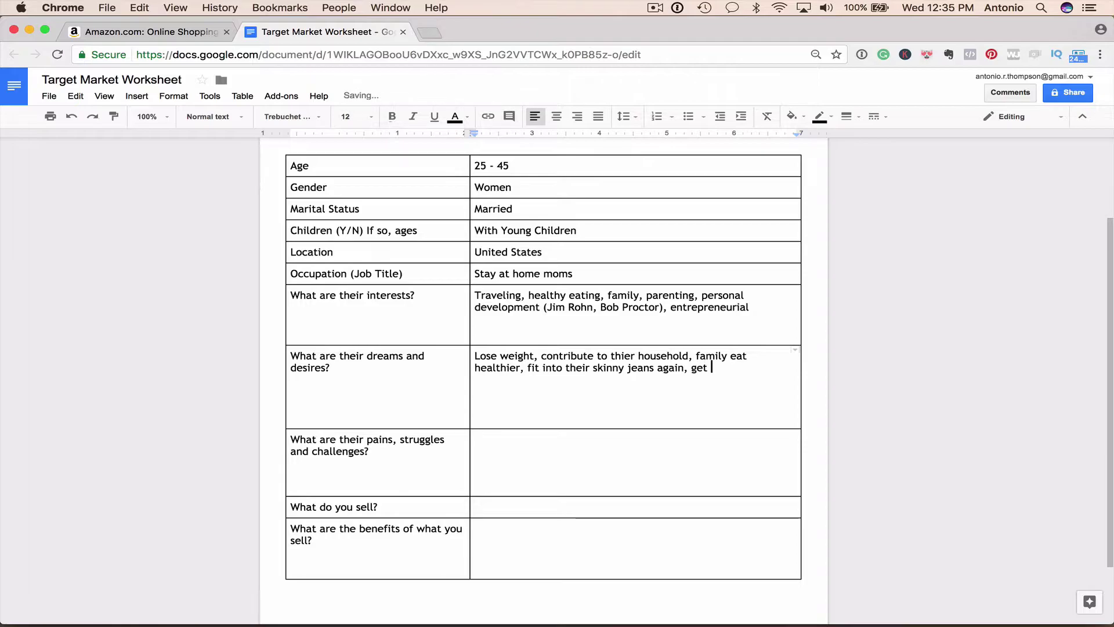
pyautogui.write('their body ')
pyautogui.write('back, feel attra')
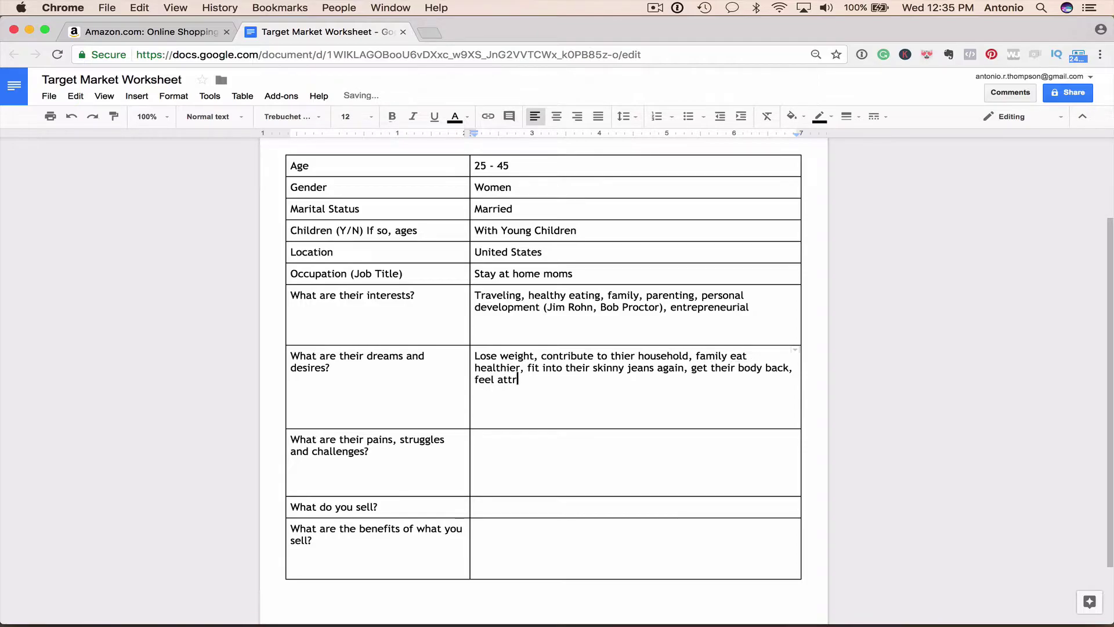
pyautogui.write('ctive to their ')
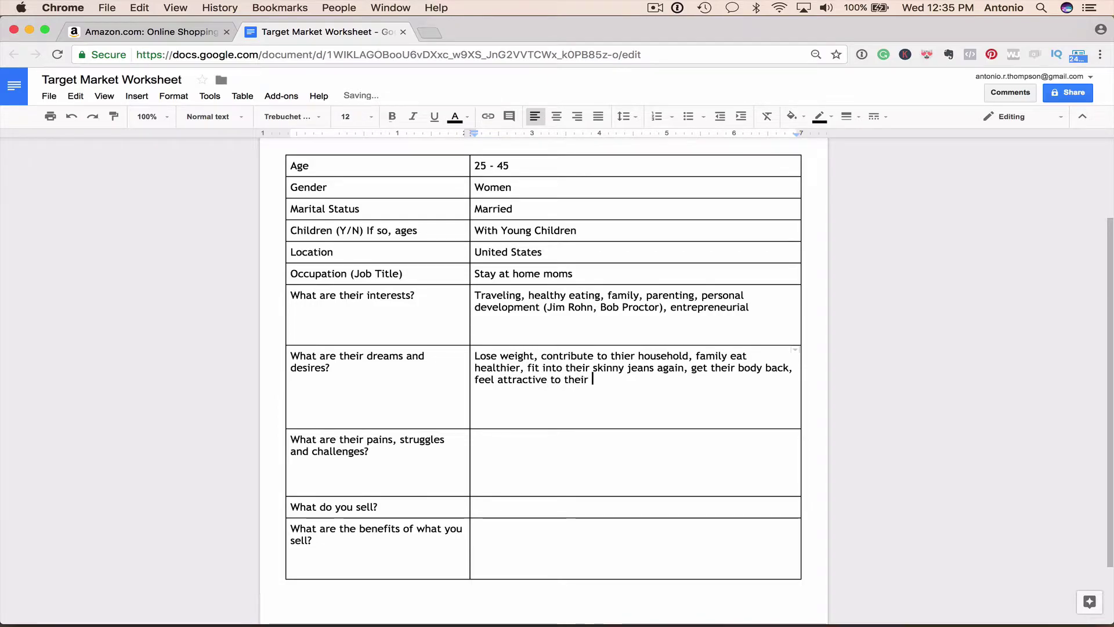
pyautogui.write('spouse, inc')
pyautogui.write('rease their ')
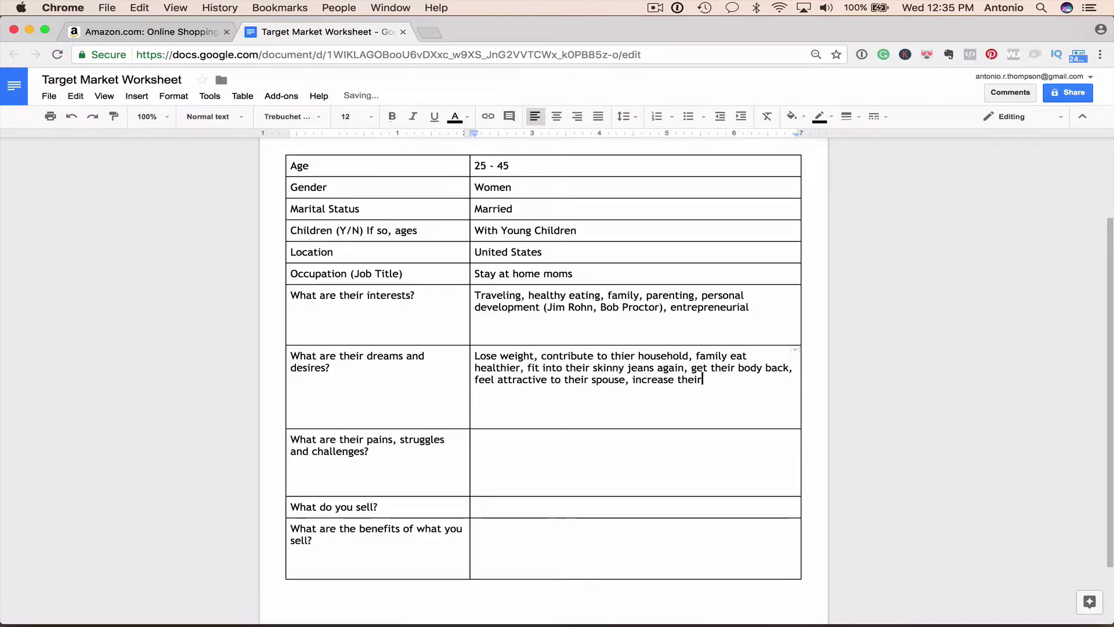
pyautogui.write('energy level')
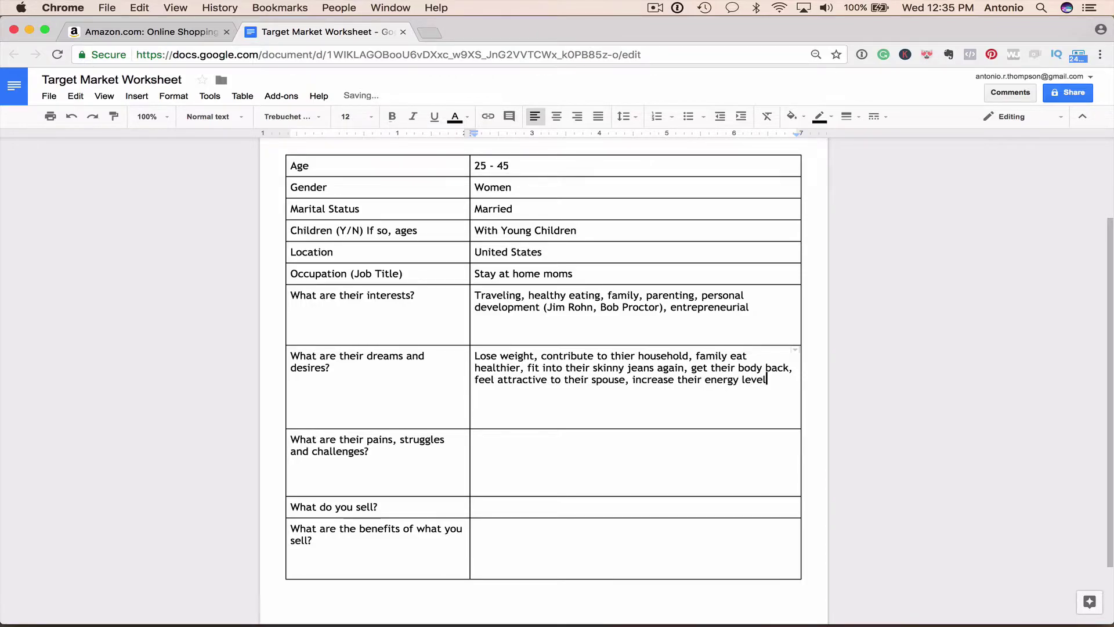
pyautogui.scroll(-3, 518, 467)
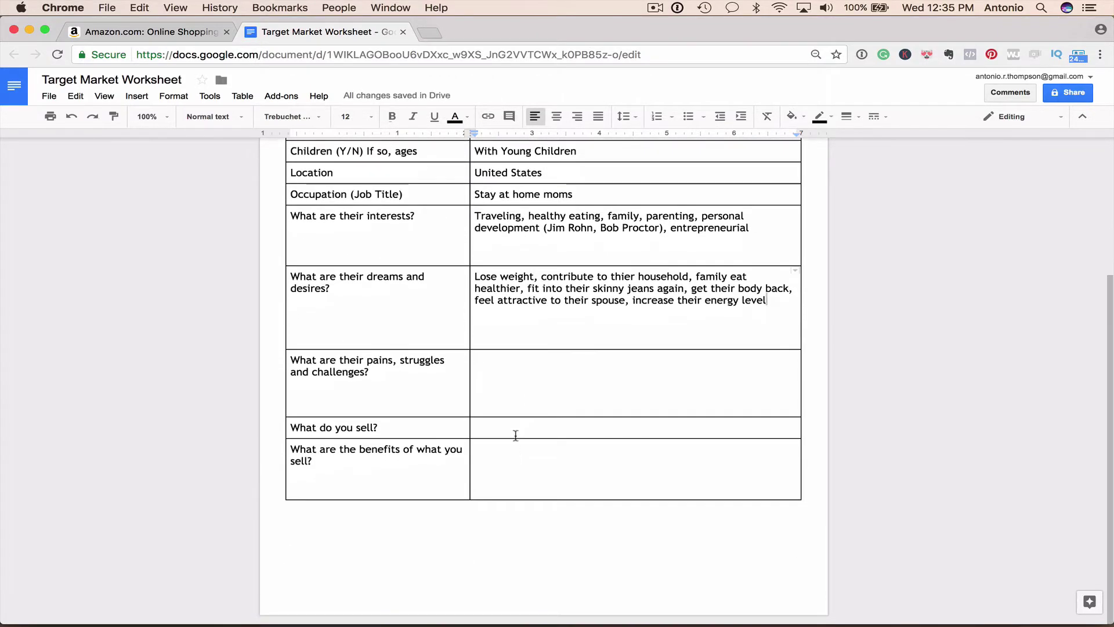
# Begin the pains answer with post-baby weight gain, restarting after a discarded phrase.
pyautogui.click(523, 369)
pyautogui.write('b')
pyautogui.press('BackSpace')
pyautogui.write('out')
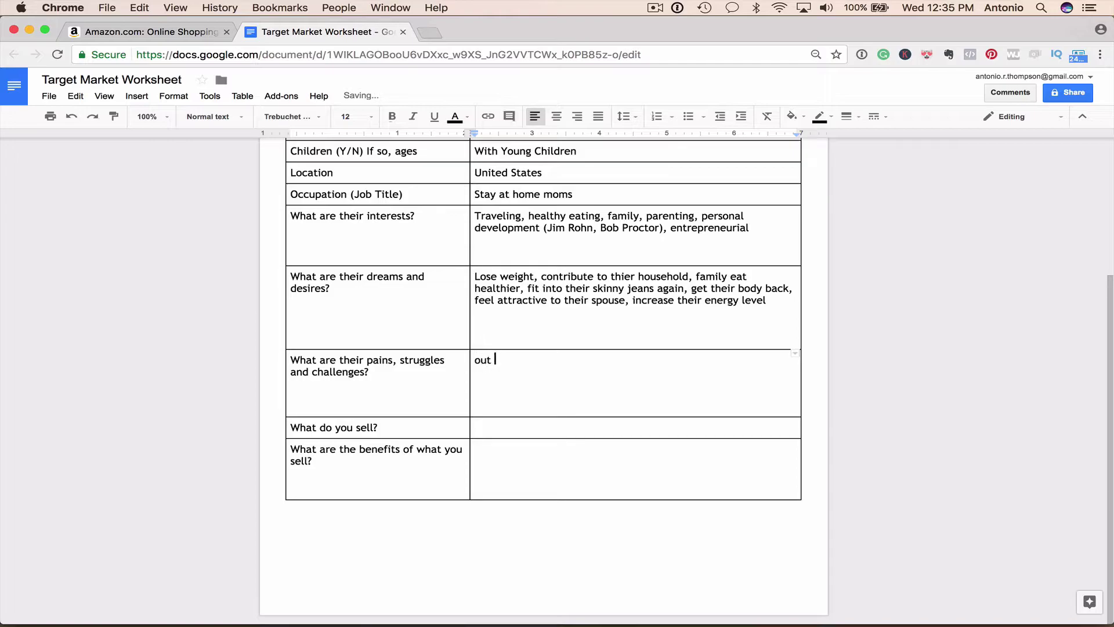
pyautogui.press('BackSpace')
pyautogui.press('BackSpace')
pyautogui.press('BackSpace')
pyautogui.write('put on ')
pyautogui.write('eigh')
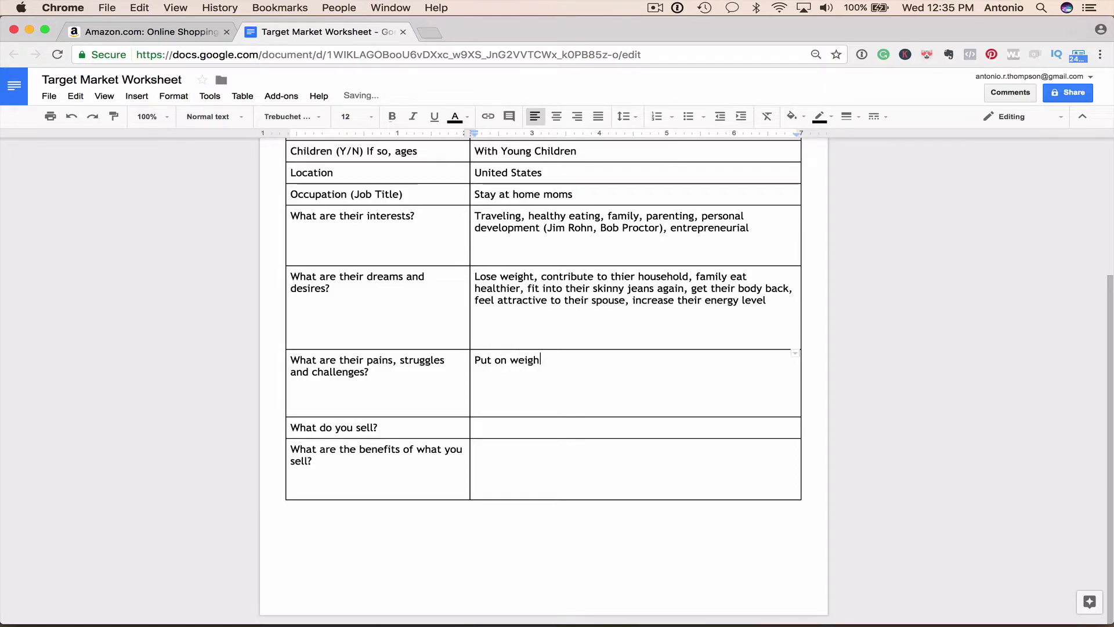
pyautogui.press('BackSpace')
pyautogui.press('BackSpace')
pyautogui.press('BackSpace')
pyautogui.press('BackSpace')
pyautogui.press('BackSpace')
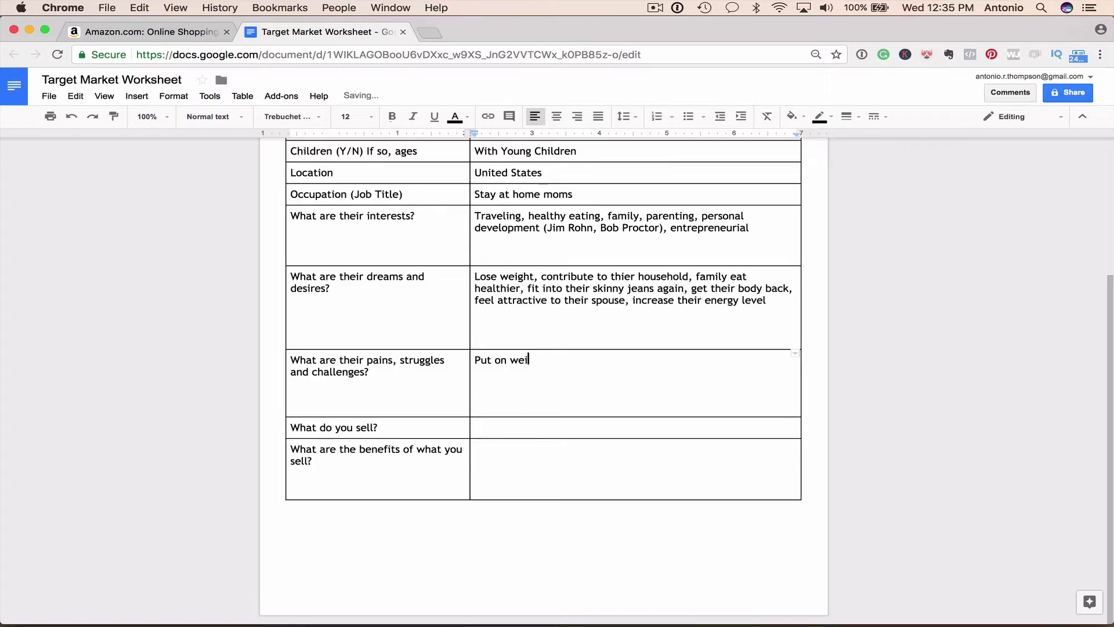
pyautogui.press('BackSpace')
pyautogui.press('BackSpace')
pyautogui.press('BackSpace')
pyautogui.press('BackSpace')
pyautogui.press('BackSpace')
pyautogui.press('BackSpace')
pyautogui.write('Gaing')
pyautogui.press('BackSpace')
pyautogui.press('BackSpace')
pyautogui.write('ed weight')
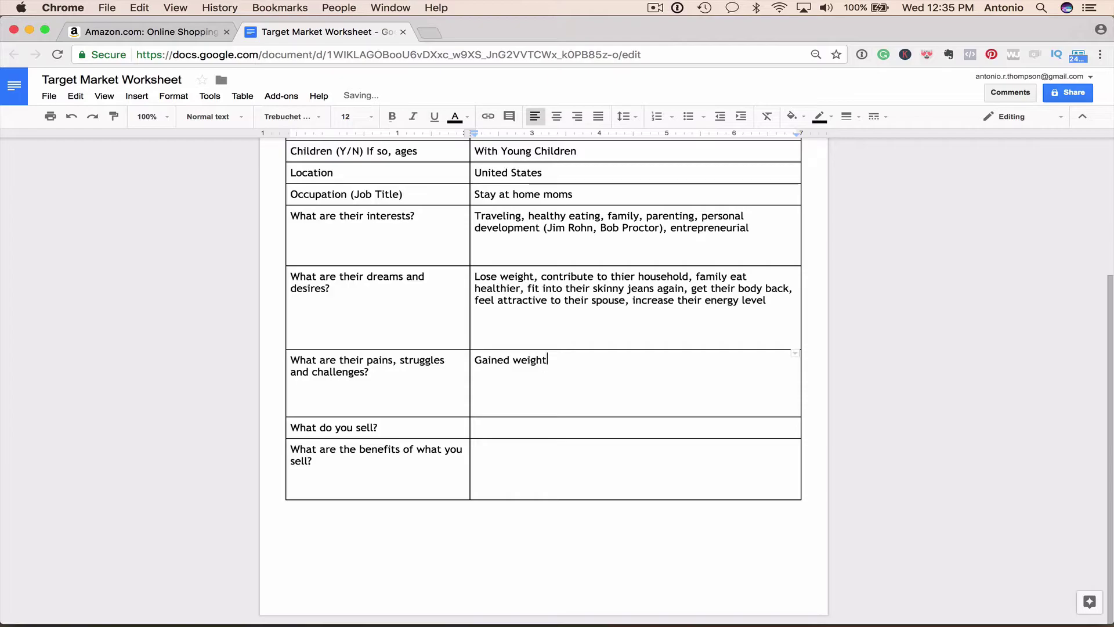
pyautogui.write(' since having a')
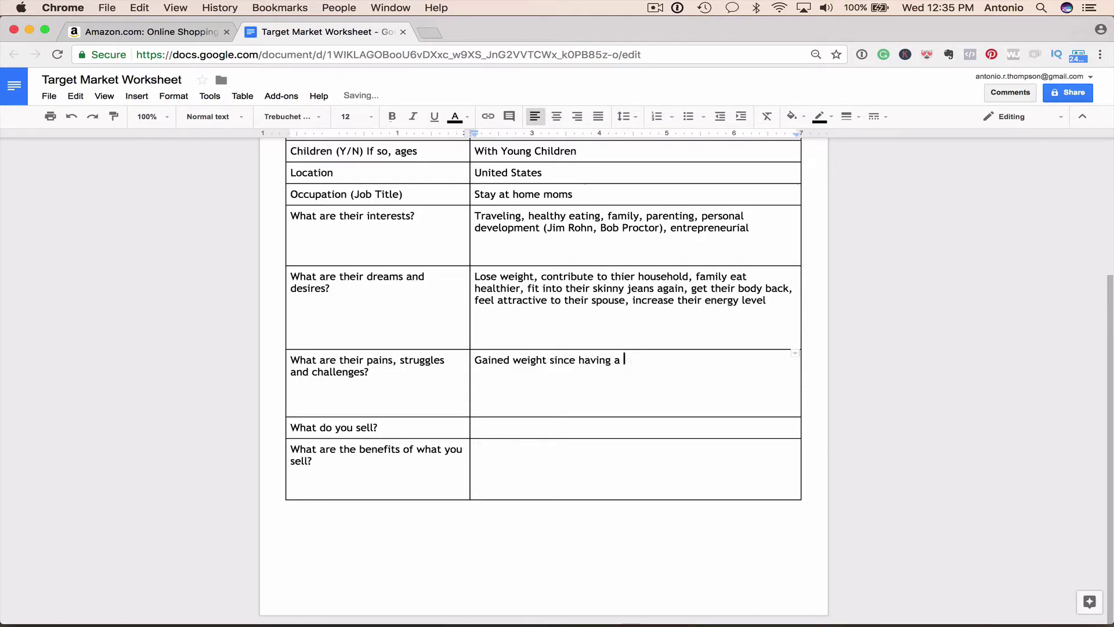
pyautogui.write('baby,')
pyautogui.write(' their jeans no lo')
pyautogui.write("nger fit, they'")
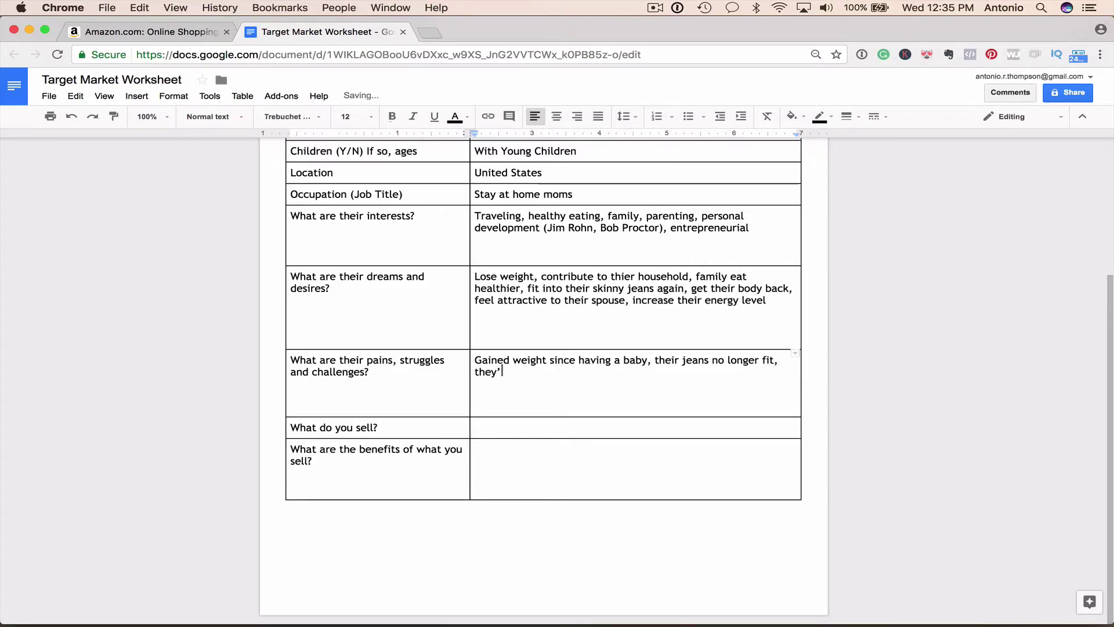
pyautogui.write(" don't have time to take ")
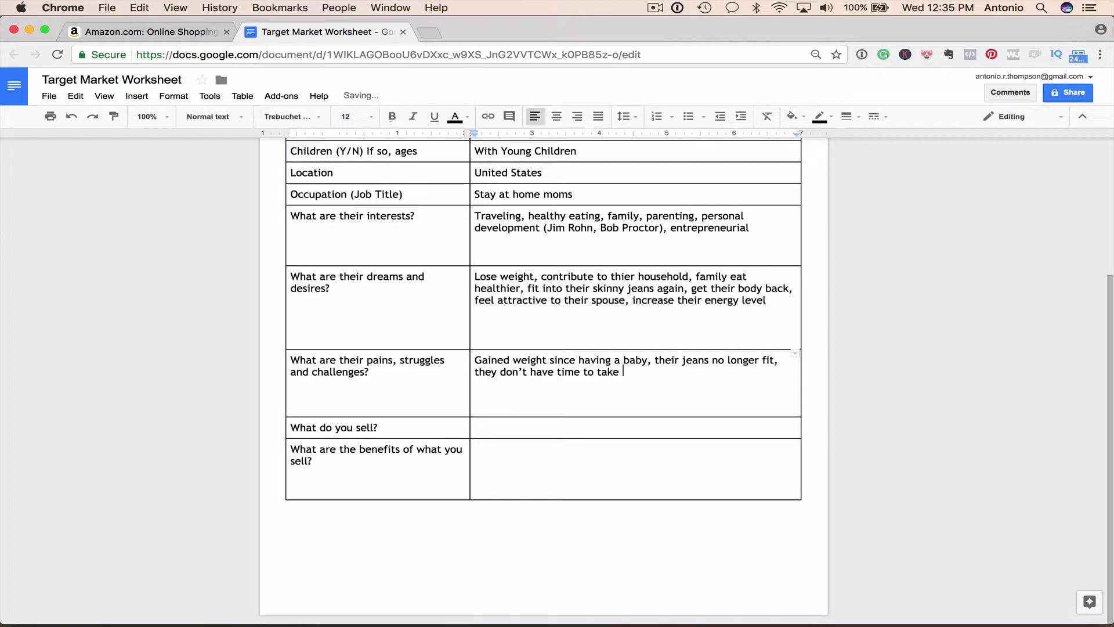
pyautogui.write('care of ')
pyautogui.write('themselves,')
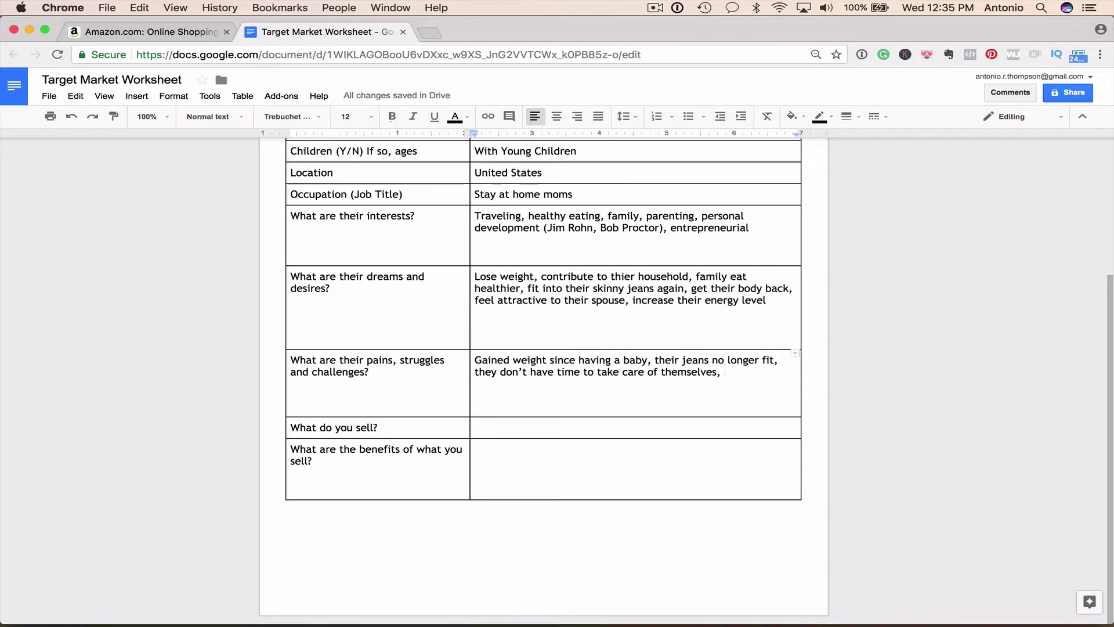
pyautogui.write('struggle with')
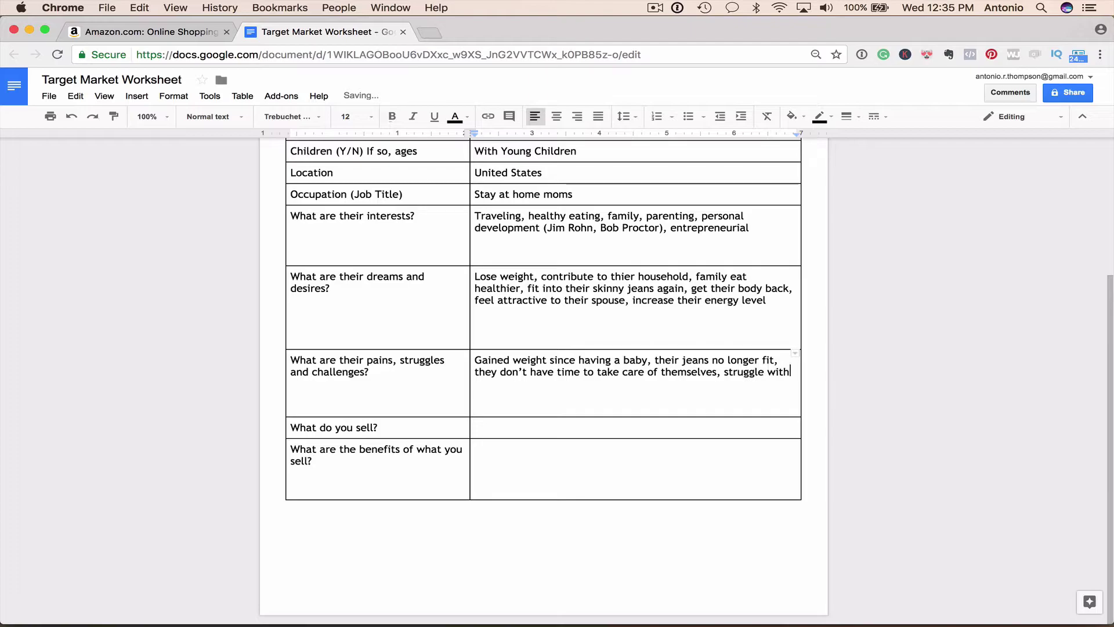
pyautogui.write(' eat')
# Add ill-fitting jeans, no self-care time, unhealthy eating, low energy and tiredness.
pyautogui.press('BackSpace')
pyautogui.write('ing heatl')
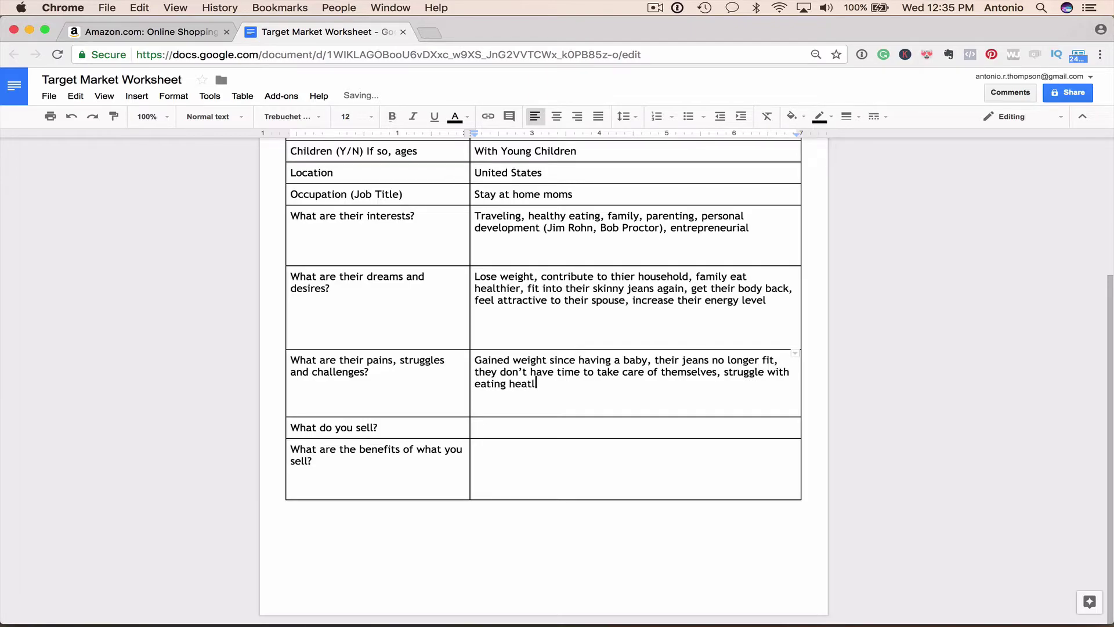
pyautogui.press('BackSpace')
pyautogui.write('althy *')
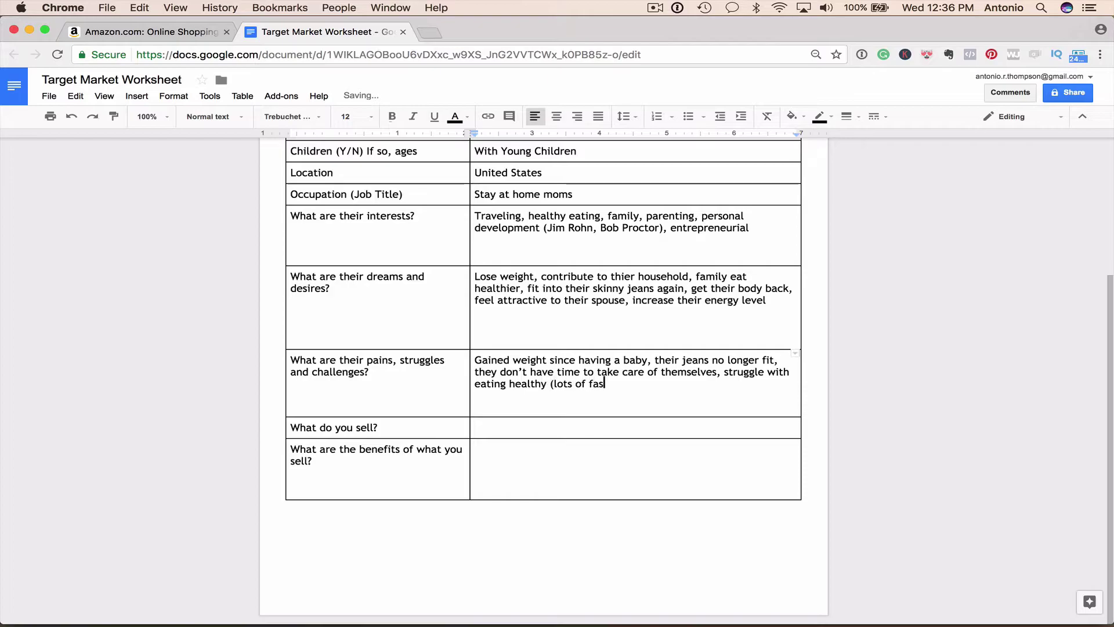
pyautogui.write('food), u')
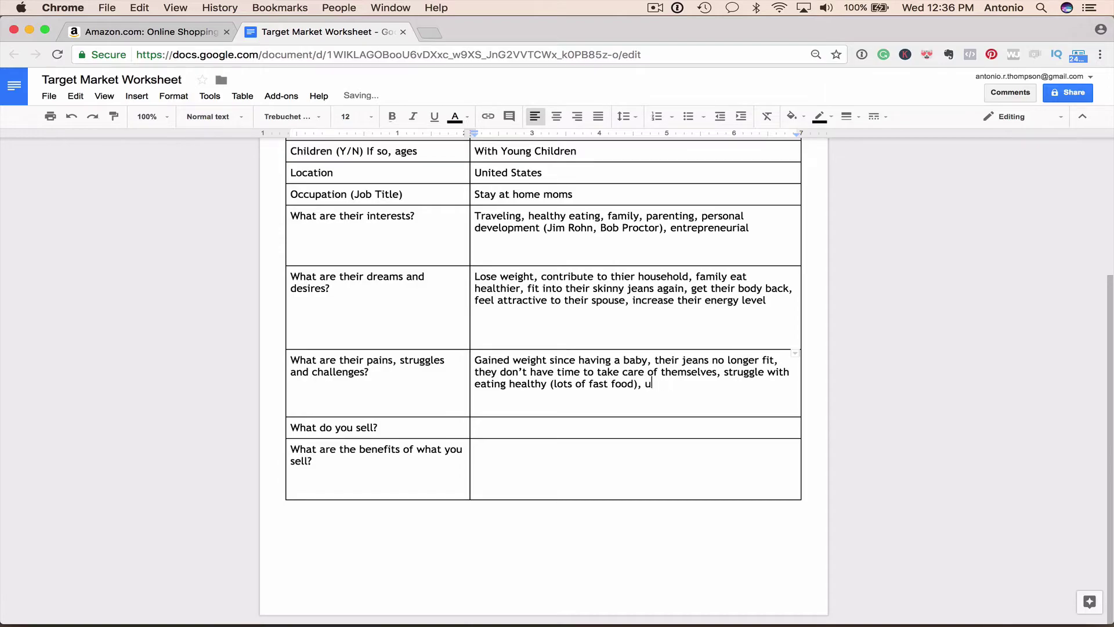
pyautogui.press('BackSpace')
pyautogui.press('BackSpace')
pyautogui.press('BackSpace')
pyautogui.write("don't")
pyautogui.press('BackSpace')
pyautogui.press('BackSpace')
pyautogui.press('BackSpace')
pyautogui.write('feel sexy or')
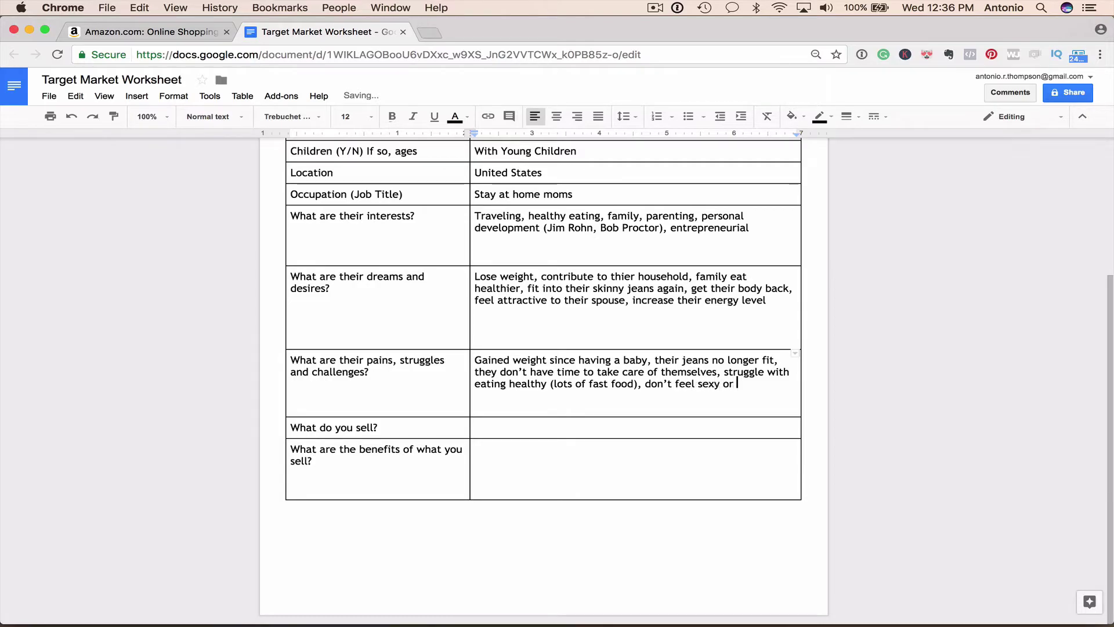
pyautogui.write('ive,')
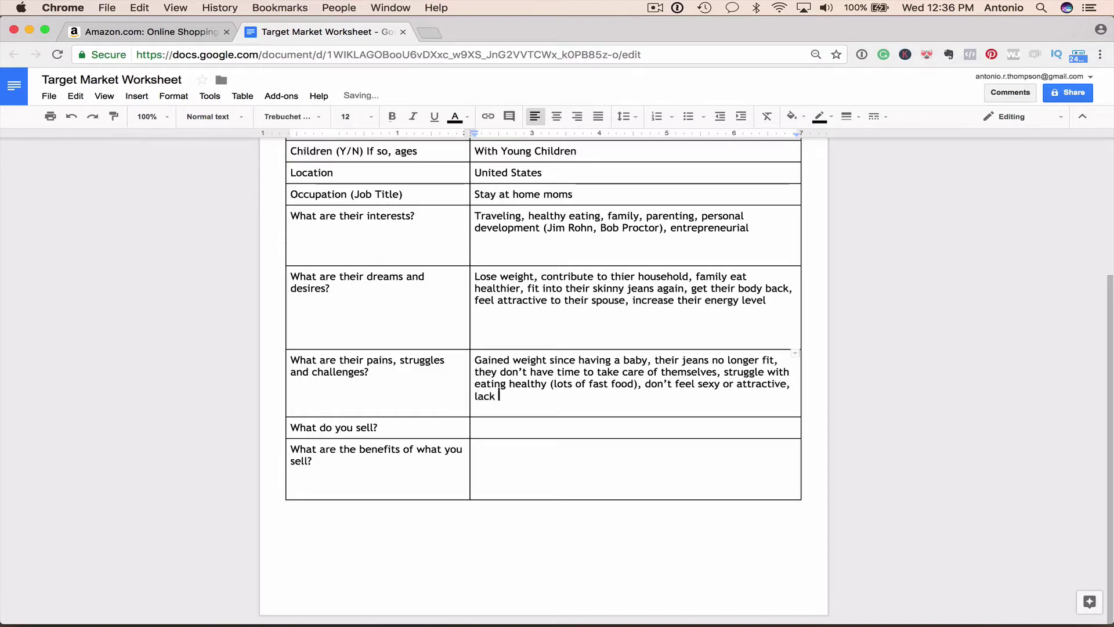
pyautogui.write('energy,')
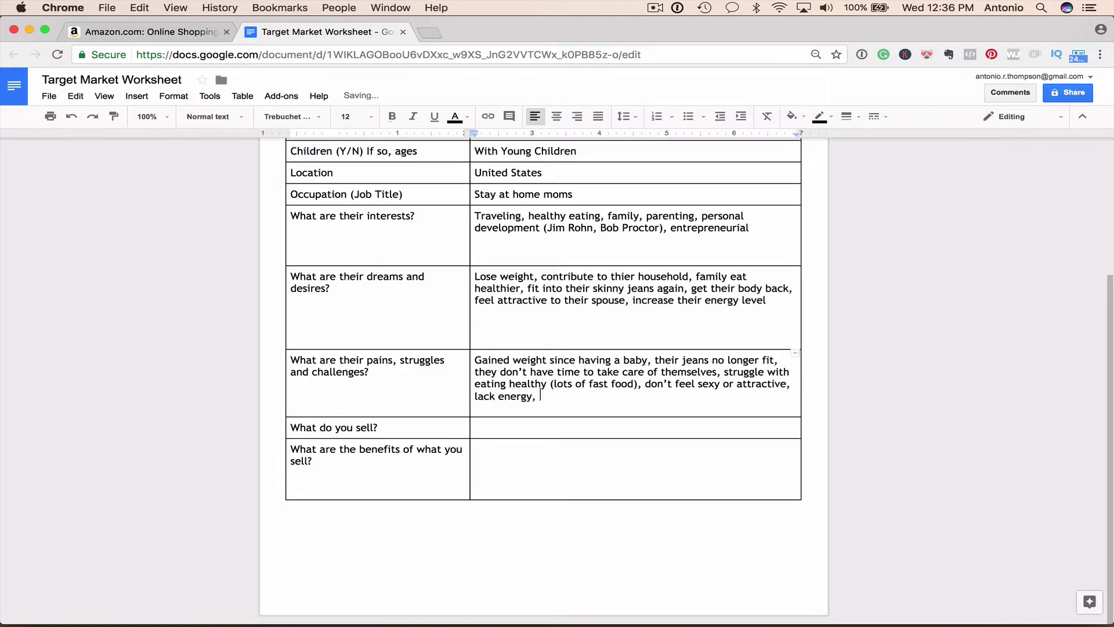
pyautogui.write('tired all the')
pyautogui.write(' time')
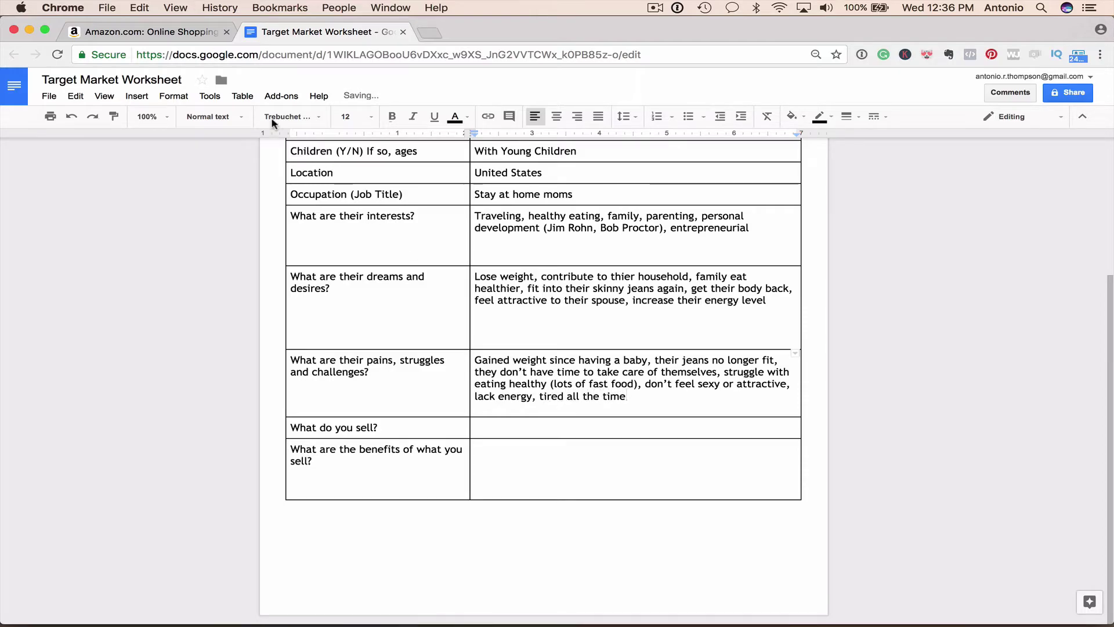
pyautogui.scroll(2, 344, 266)
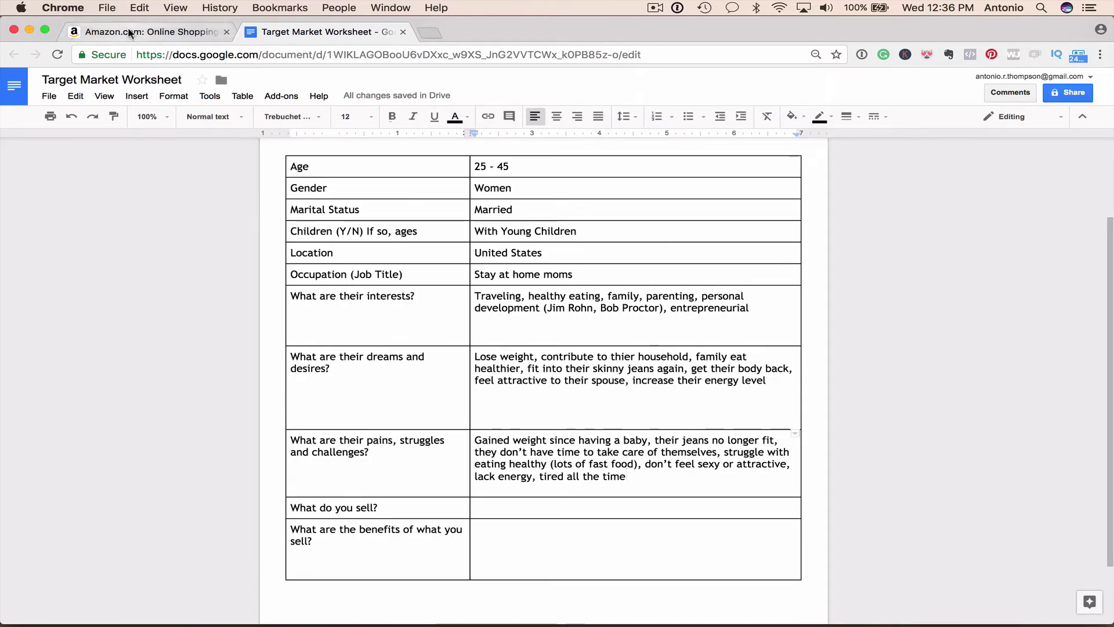
# Search Amazon for 'fit moms'.
pyautogui.click(148, 32)
pyautogui.click(257, 151)
pyautogui.write('fit')
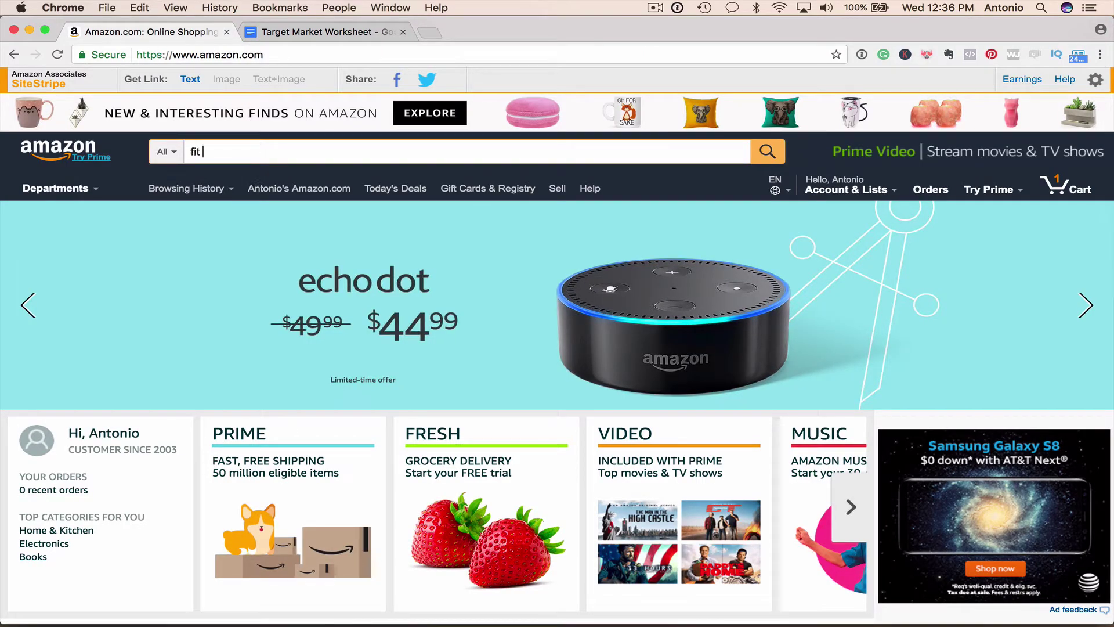
pyautogui.write('moms')
pyautogui.press('Return')
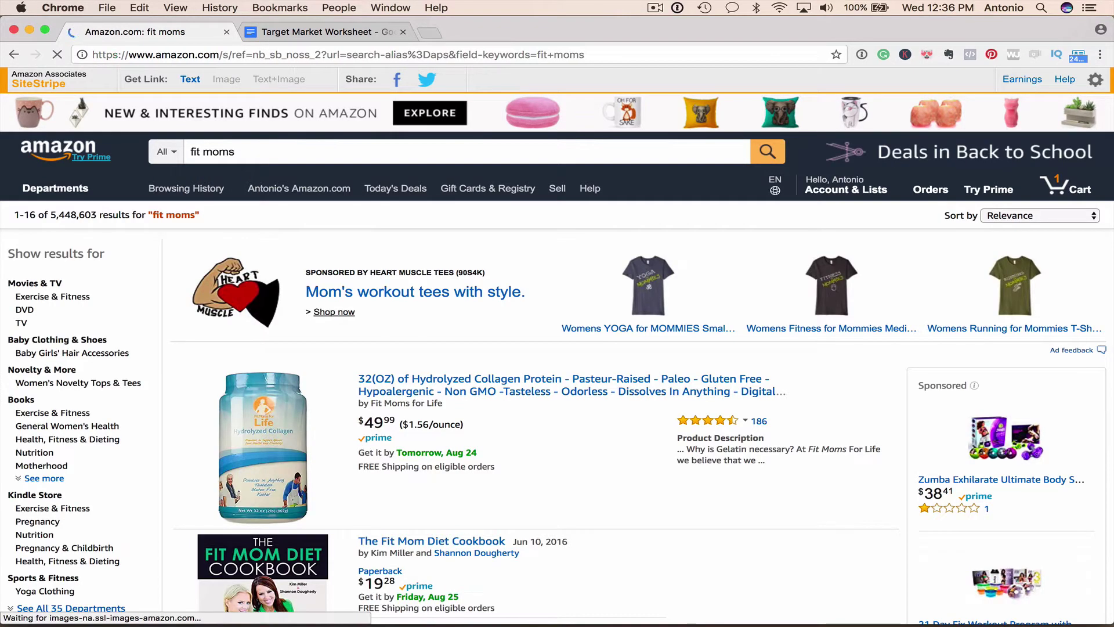
pyautogui.scroll(-5, 308, 337)
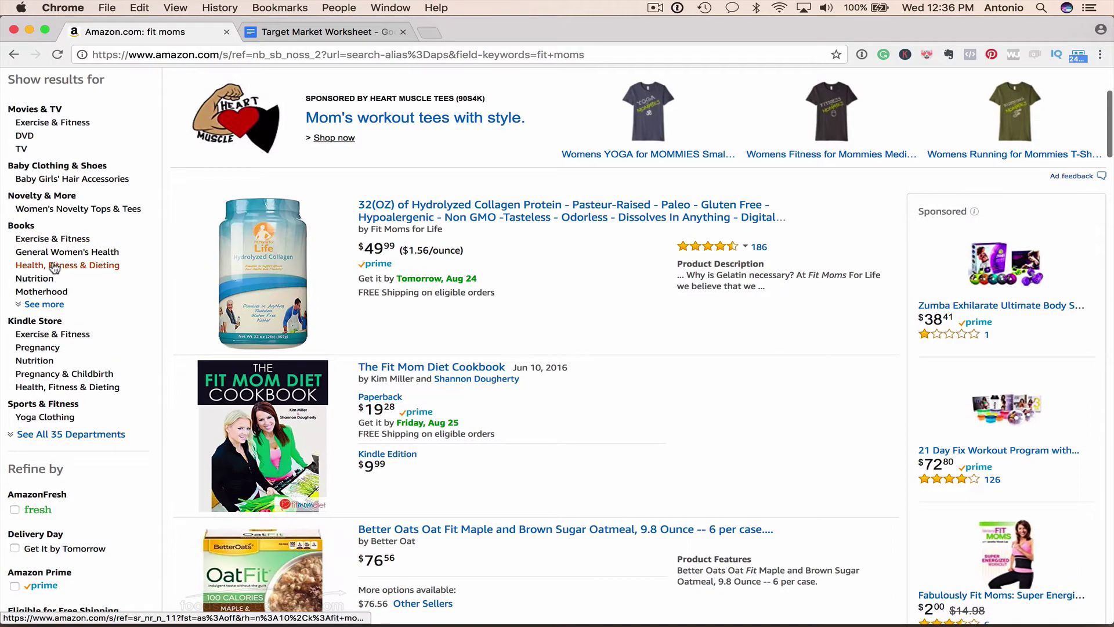
# Narrow the results to Books and open the Fit Moms For Life listing.
pyautogui.click(21, 226)
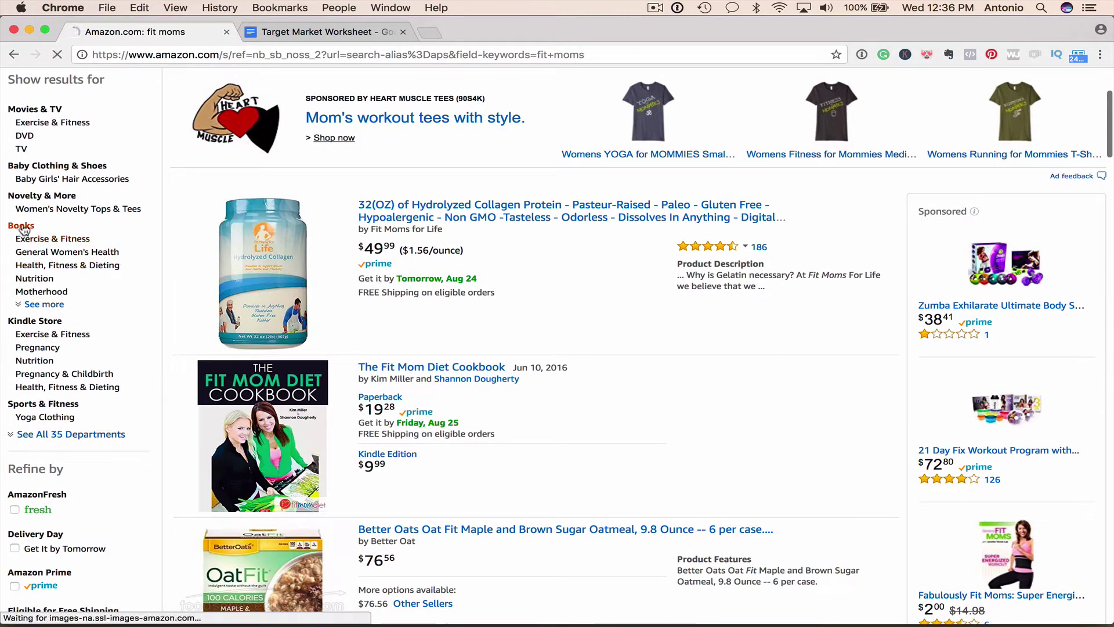
pyautogui.scroll(-2, 219, 383)
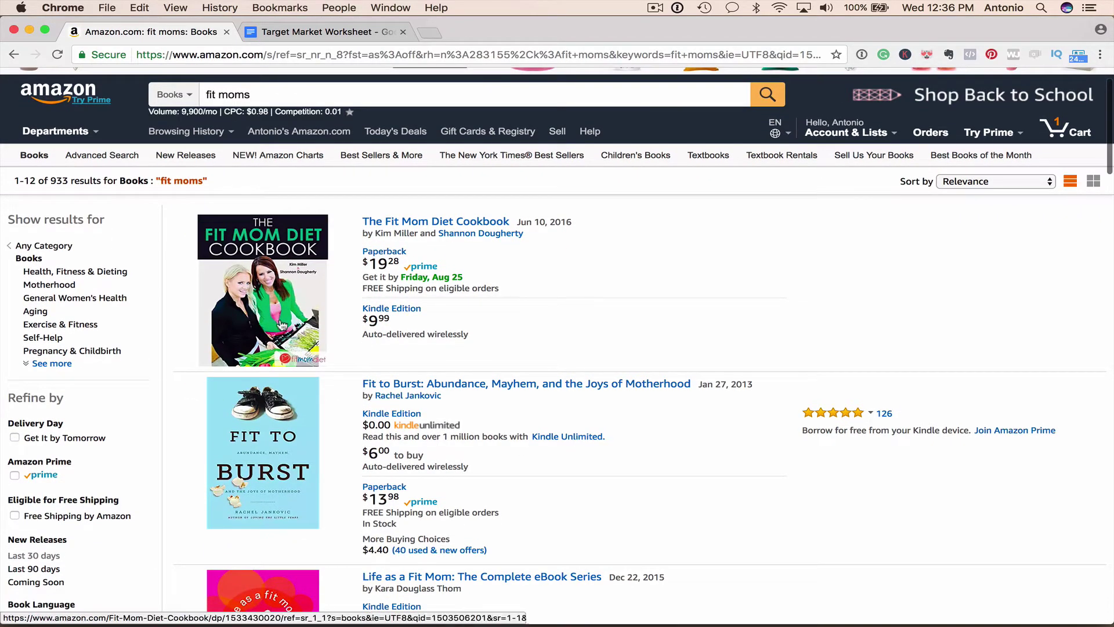
pyautogui.scroll(-2, 281, 326)
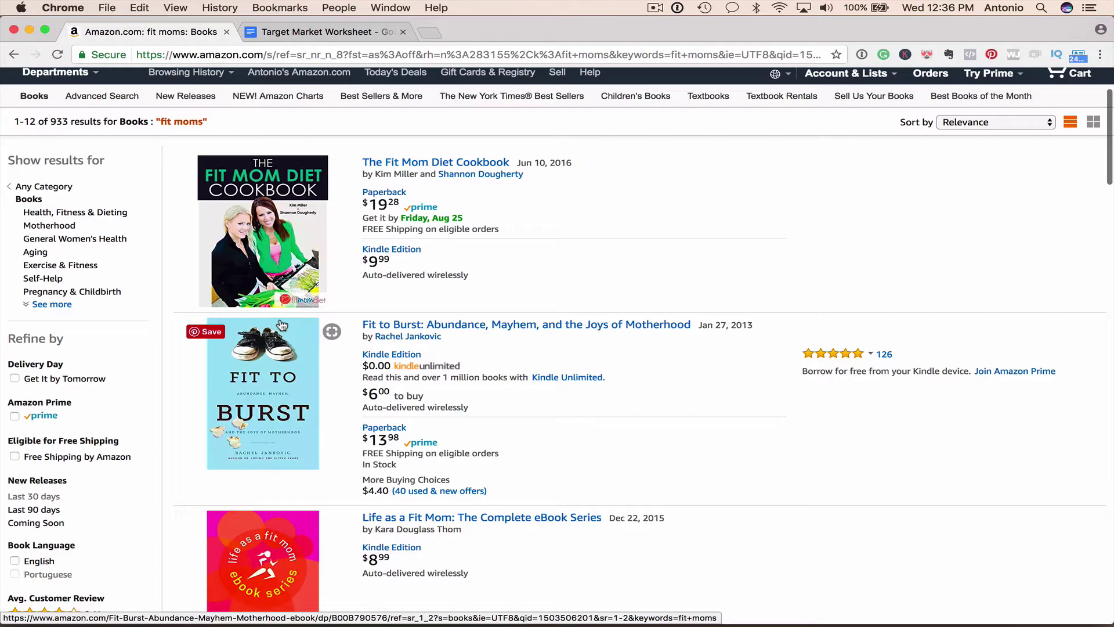
pyautogui.scroll(-2, 281, 326)
pyautogui.scroll(-2, 281, 326)
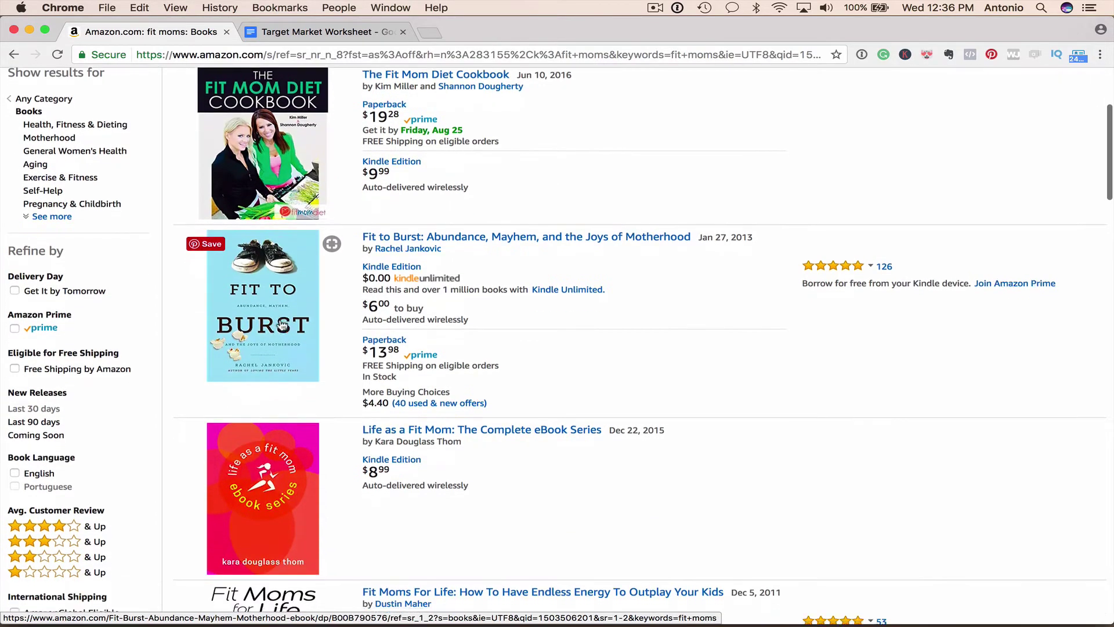
pyautogui.scroll(-2, 281, 326)
pyautogui.scroll(-2, 281, 326)
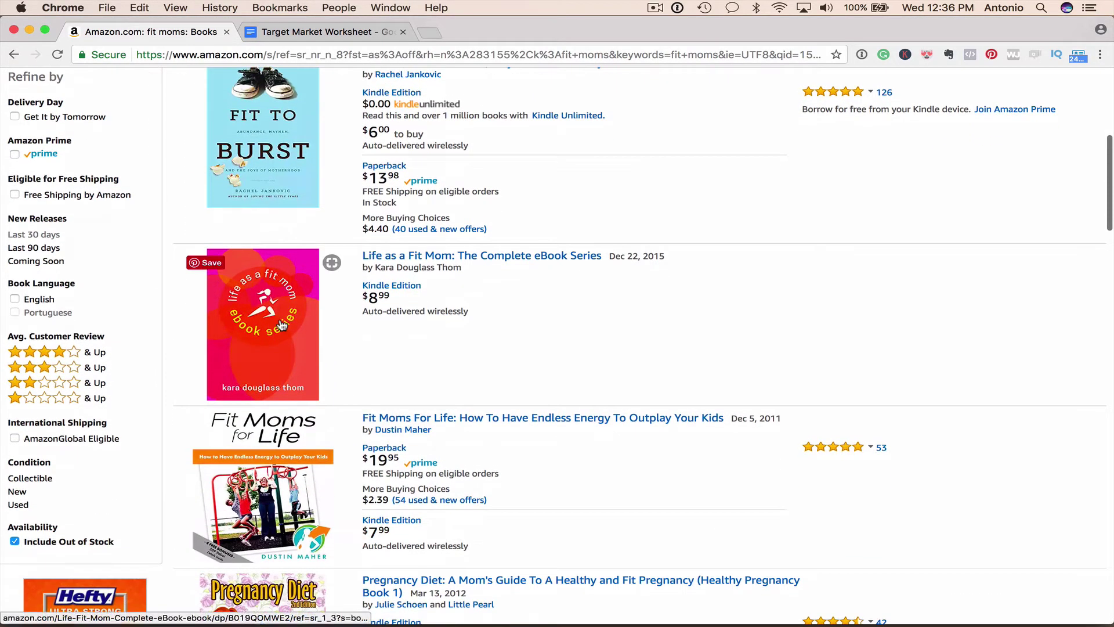
pyautogui.click(571, 419)
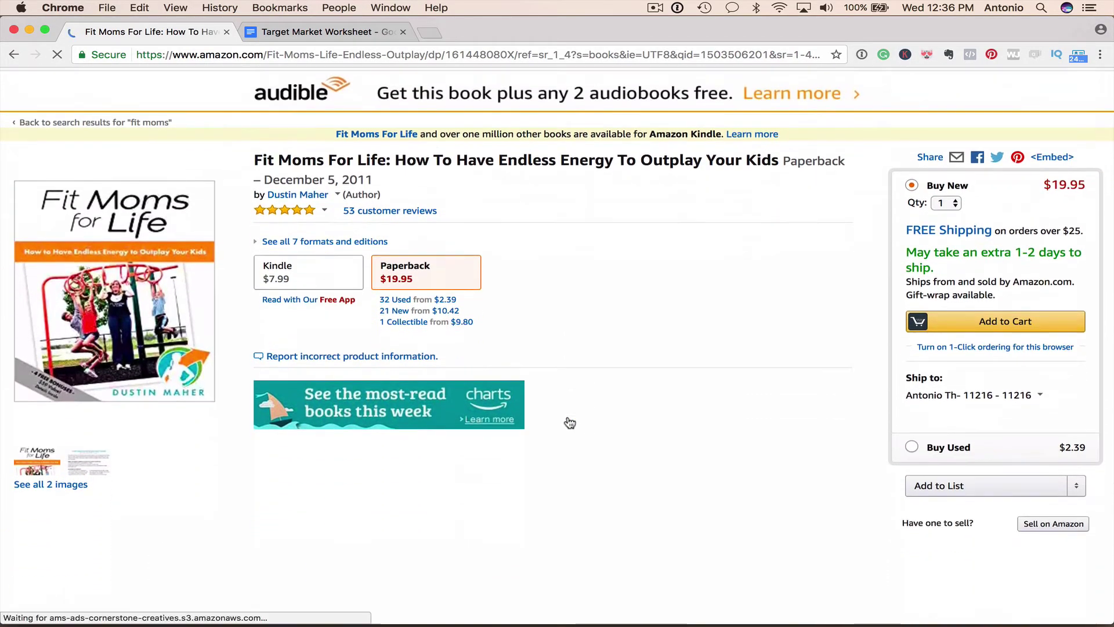
pyautogui.scroll(-2, 570, 422)
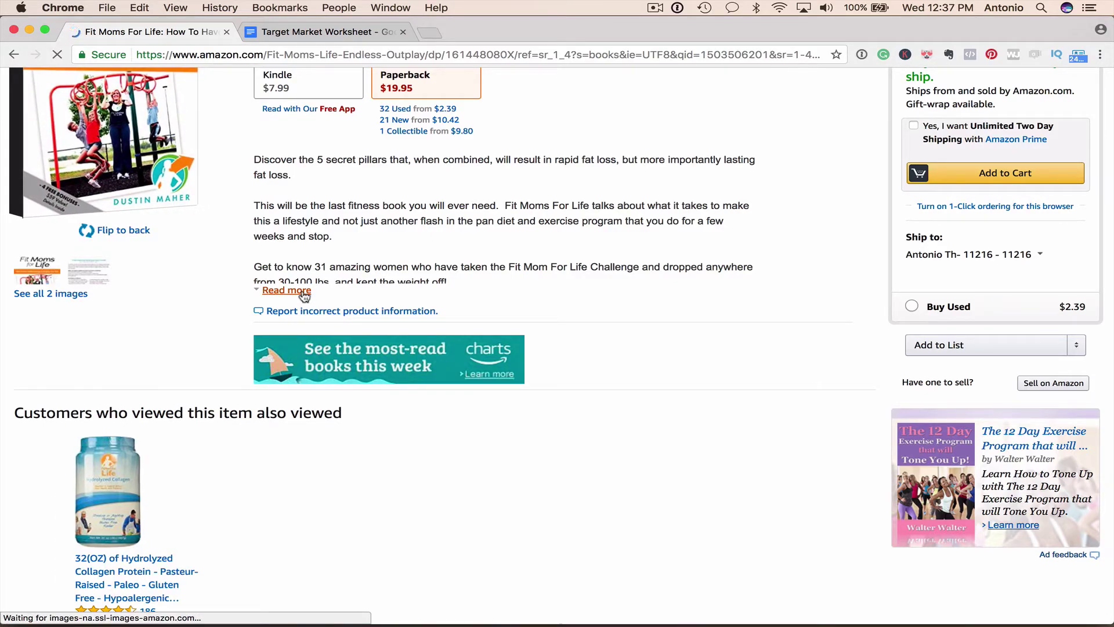
# Expand the book description and select its questions from 'Are you ready to…' to 'proud of?'.
pyautogui.click(296, 292)
pyautogui.scroll(-3, 296, 293)
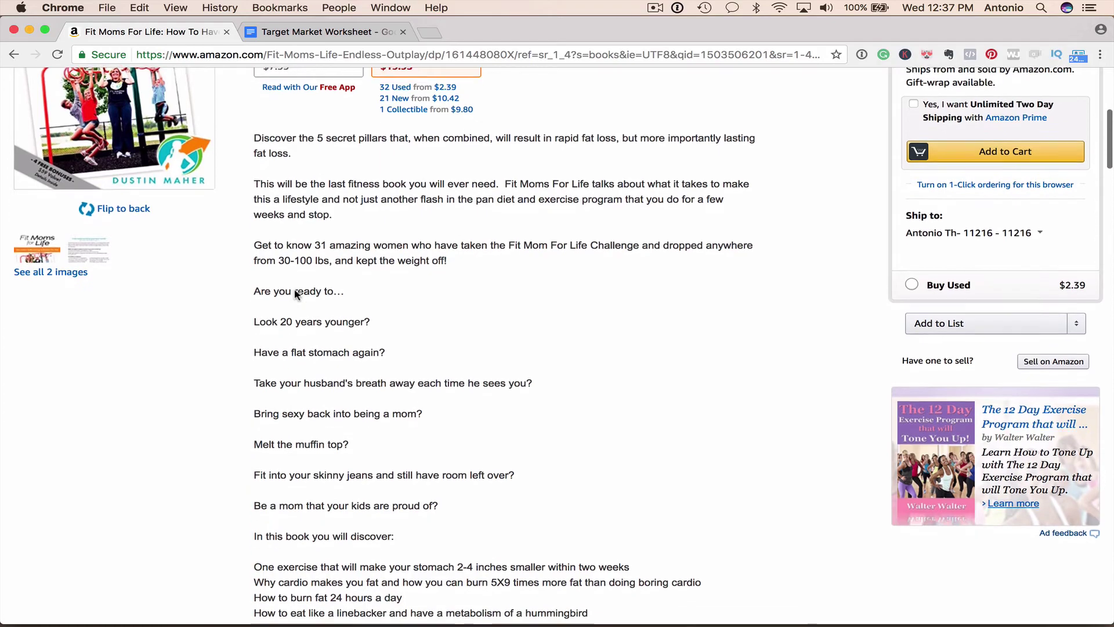
pyautogui.scroll(-3, 294, 288)
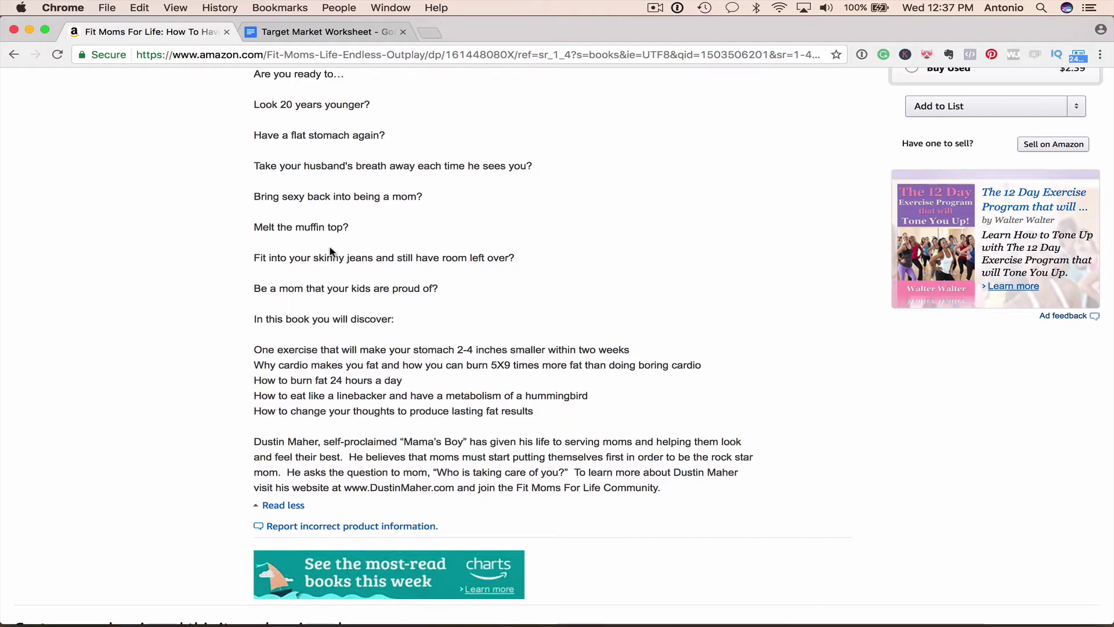
pyautogui.scroll(1, 309, 235)
pyautogui.scroll(1, 309, 234)
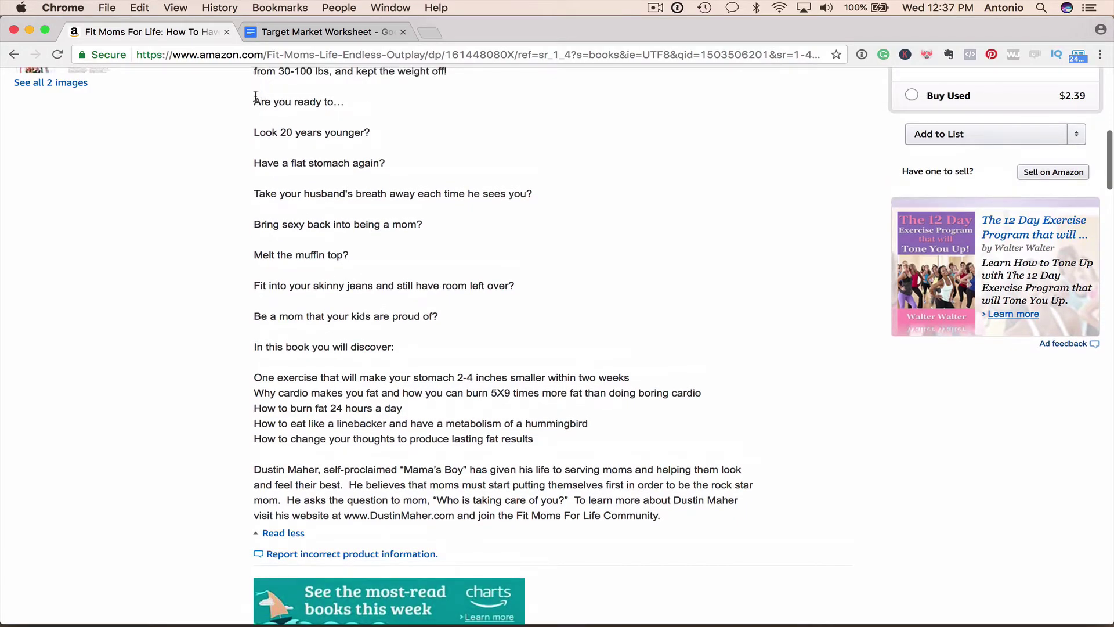
pyautogui.moveTo(254, 99); pyautogui.dragTo(474, 314)
pyautogui.press('super+c')
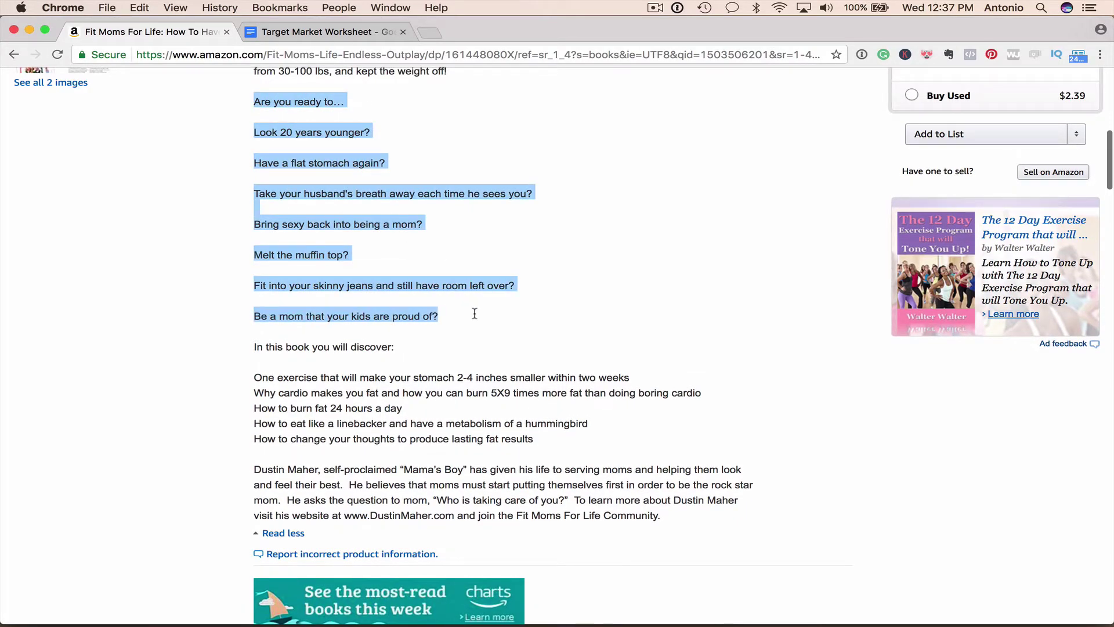
# Paste the book questions into the dreams cell and add looking younger, flat stomach, melt the muffin top.
pyautogui.click(327, 32)
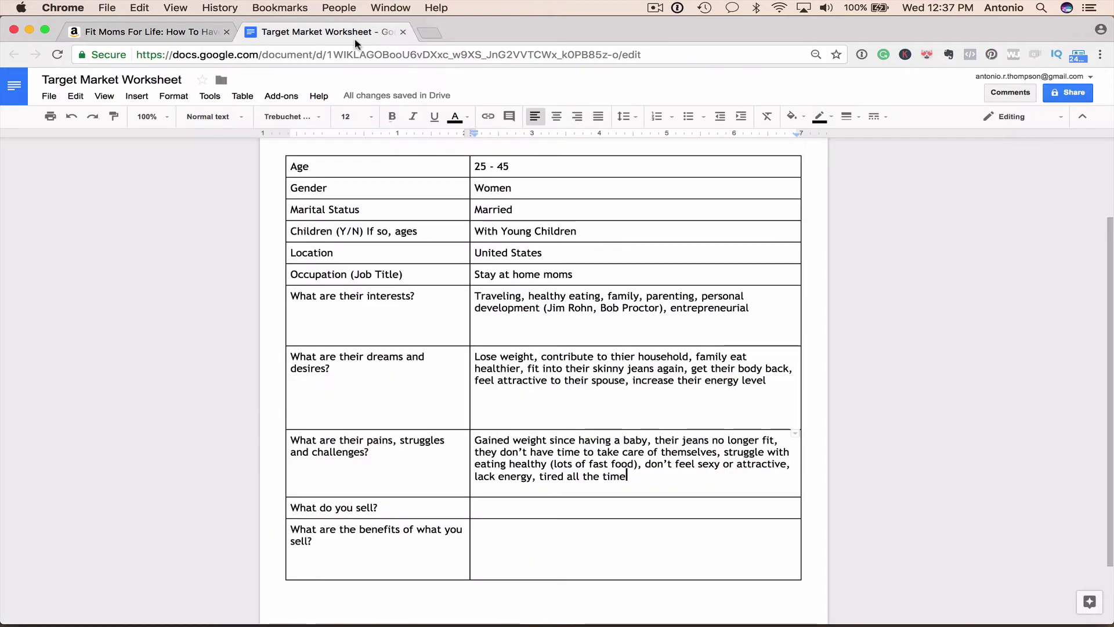
pyautogui.click(775, 381)
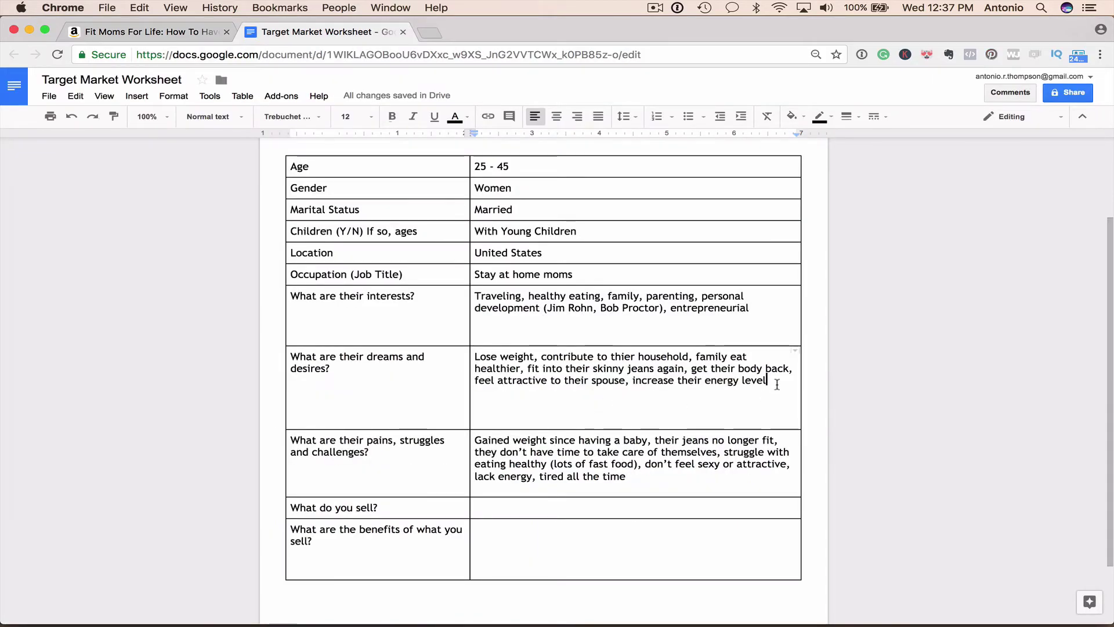
pyautogui.press('Return')
pyautogui.press('super+v')
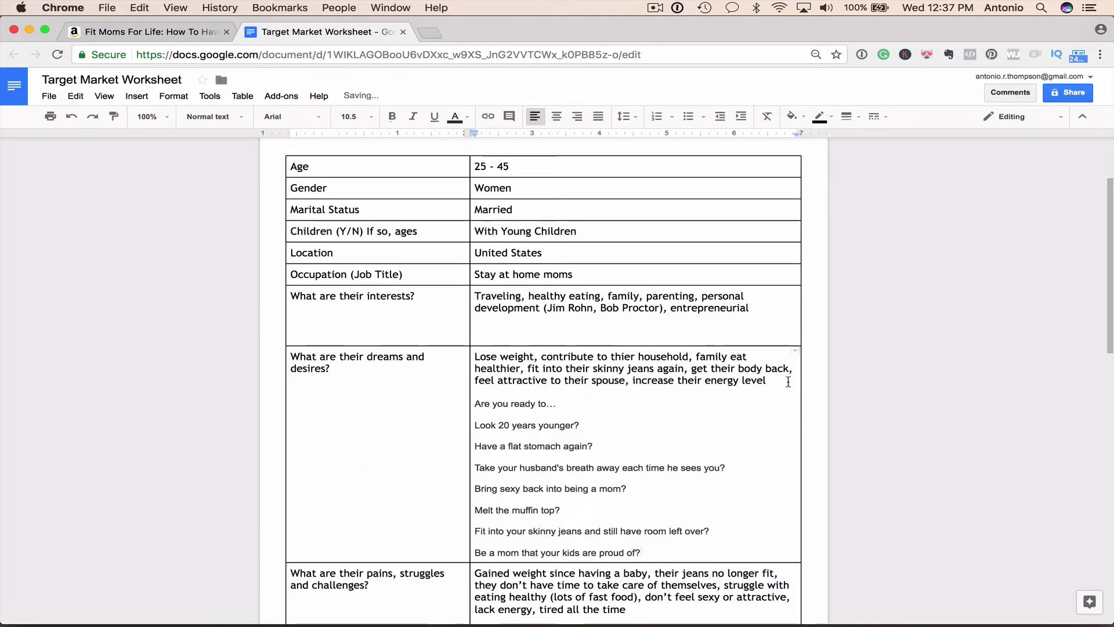
pyautogui.write(',')
pyautogui.press('Delete')
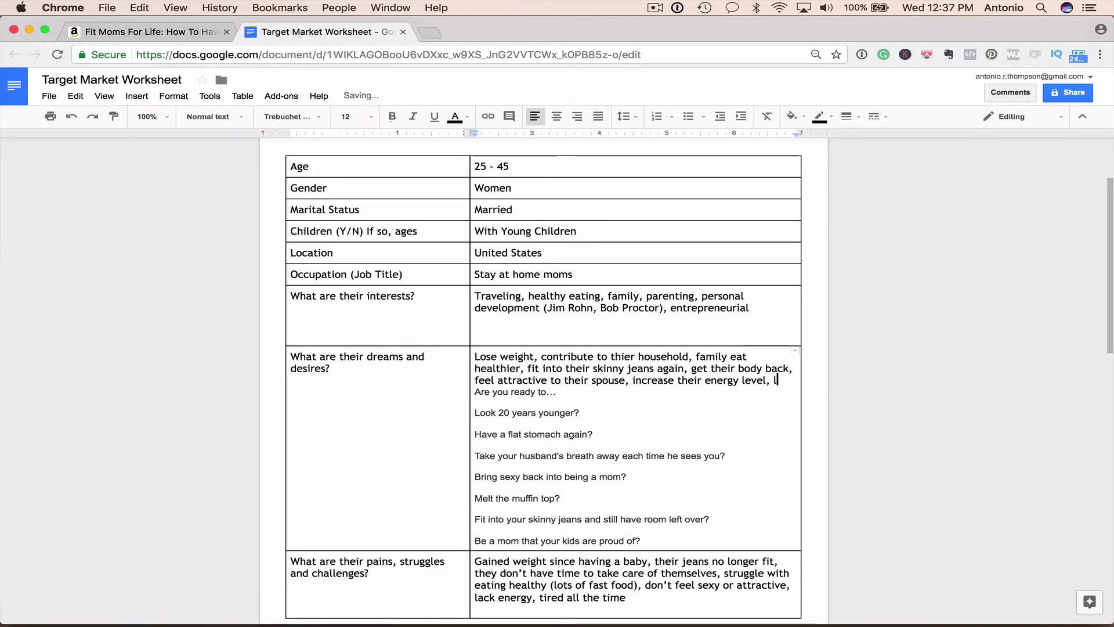
pyautogui.write('o')
pyautogui.write(' 20')
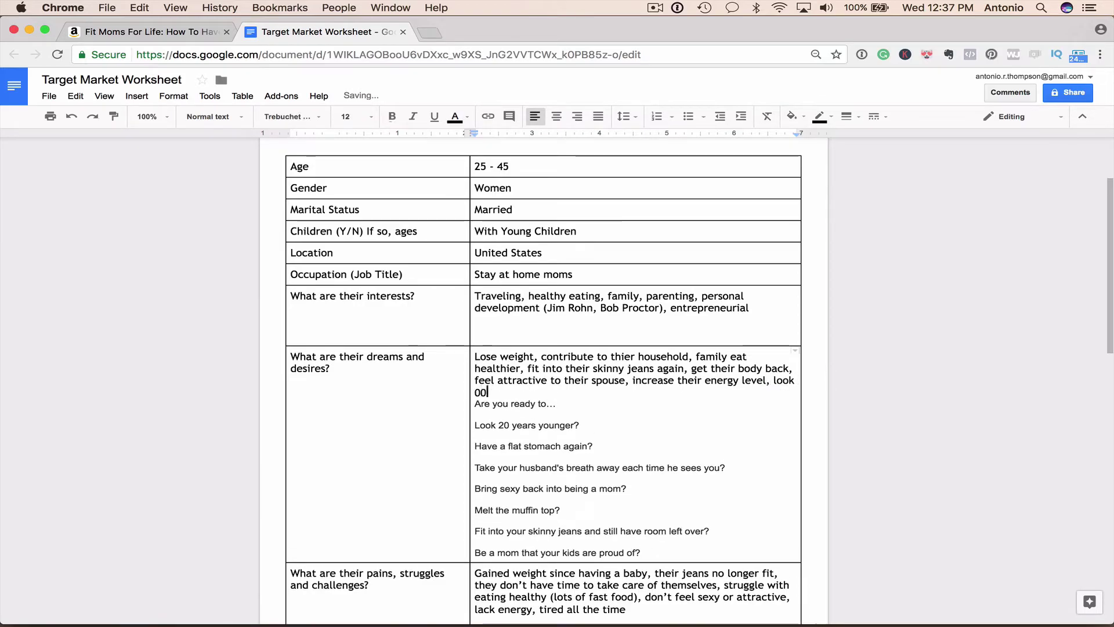
pyautogui.press('BackSpace')
pyautogui.write('0 years')
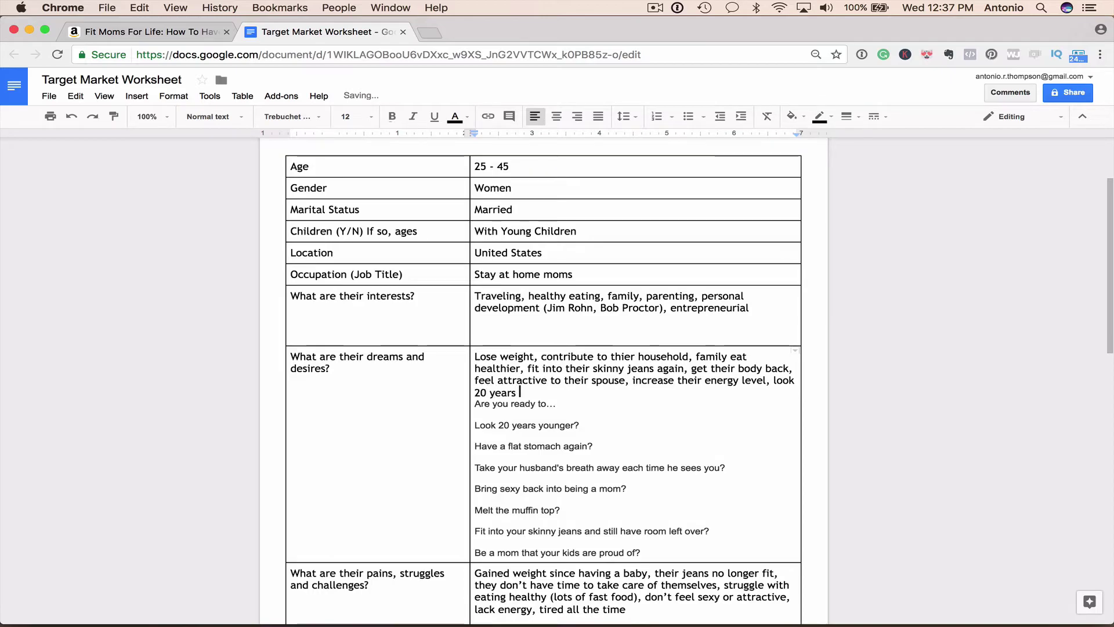
pyautogui.write(' younger, flat')
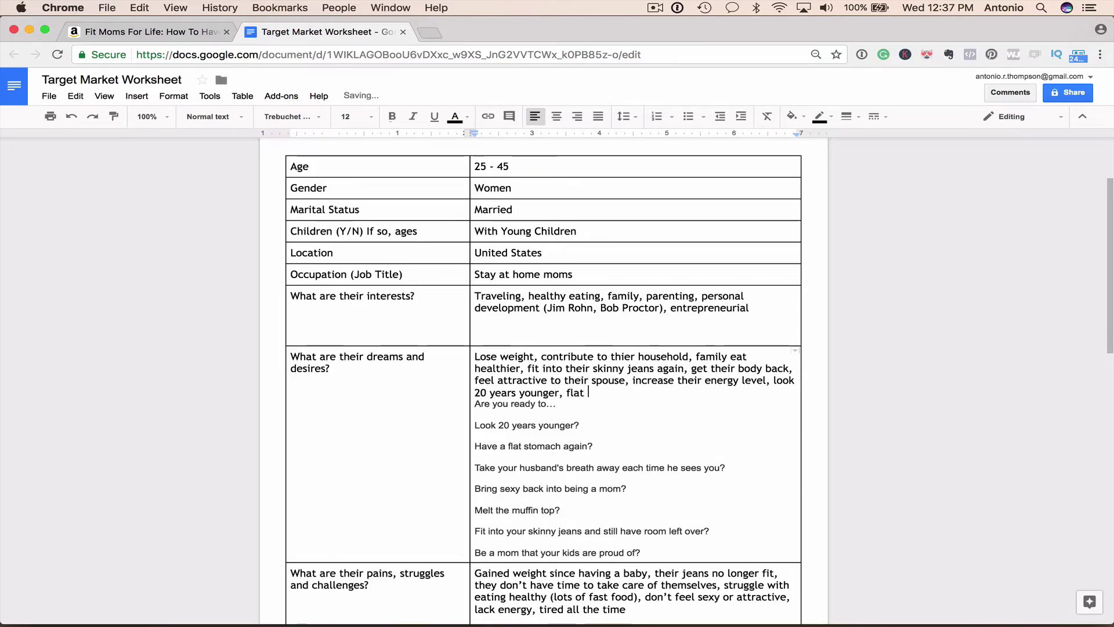
pyautogui.write(' stomach again, ')
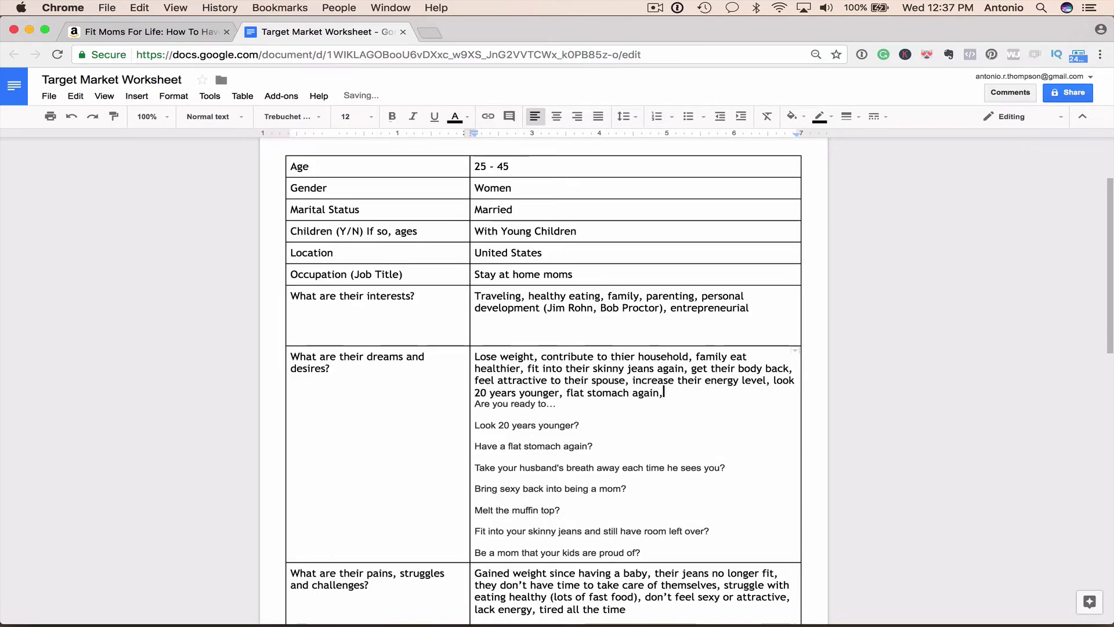
pyautogui.write('take husba')
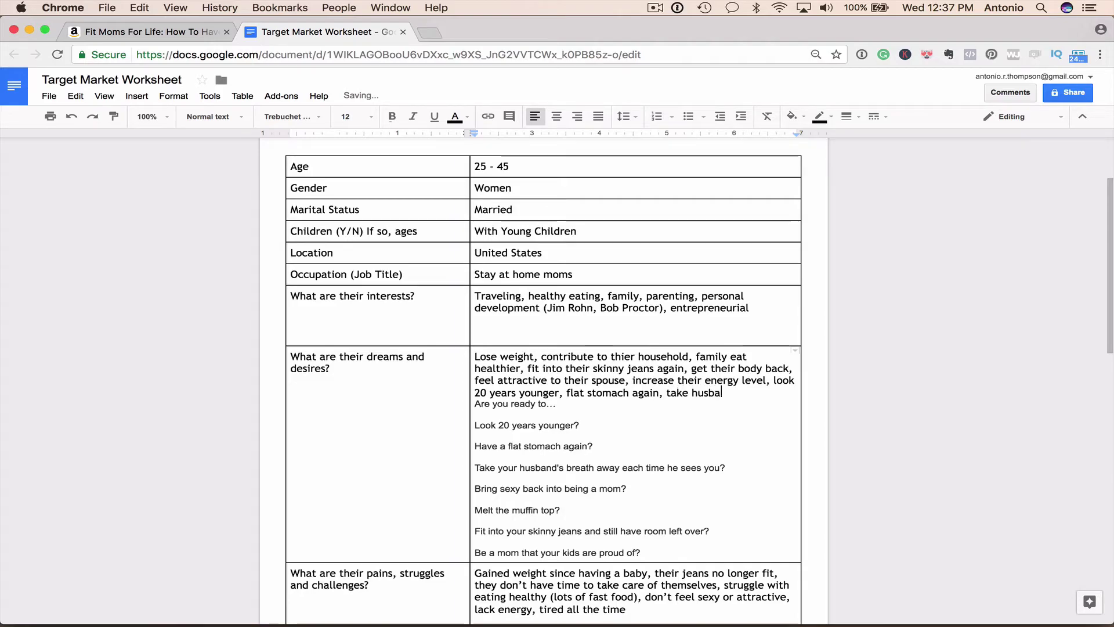
pyautogui.write("nd's")
pyautogui.write('reath aw')
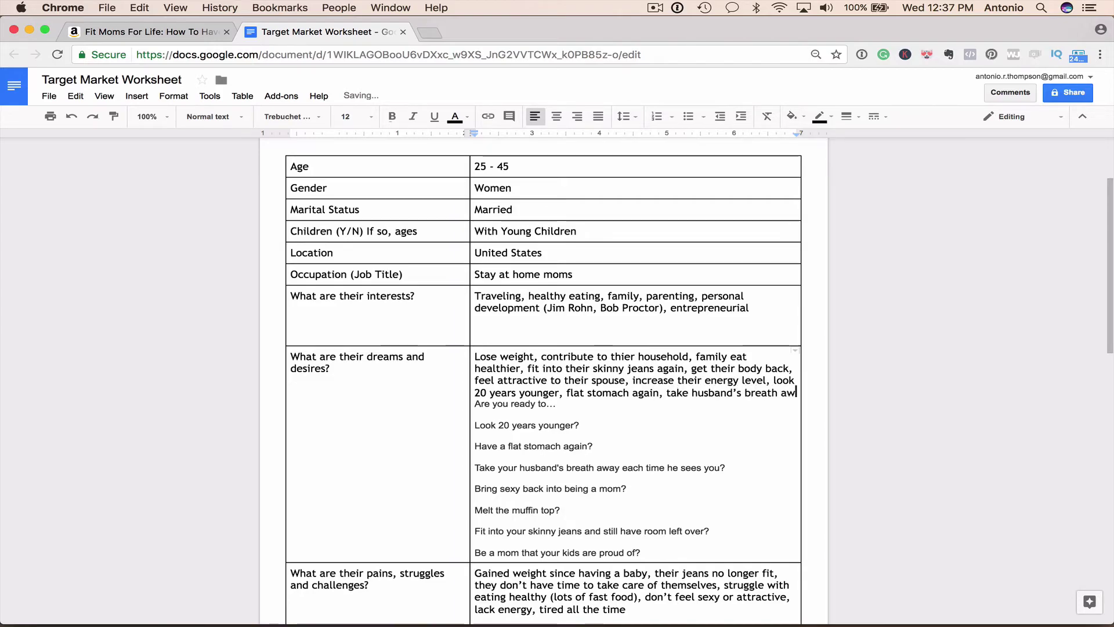
pyautogui.write('ay, bring sexy b')
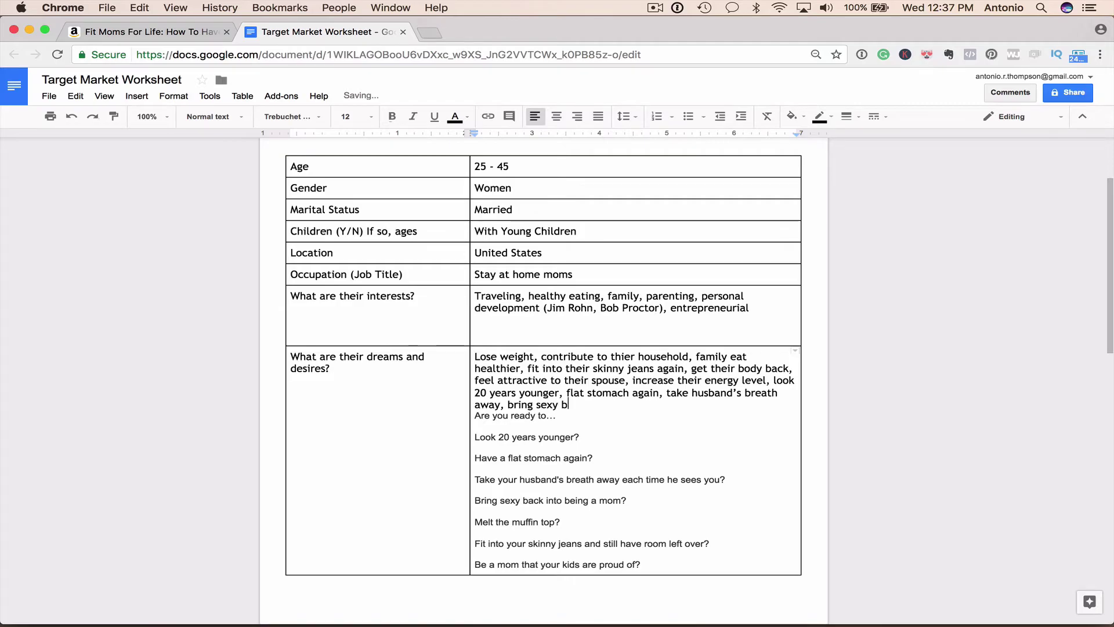
pyautogui.write('ack, melt t')
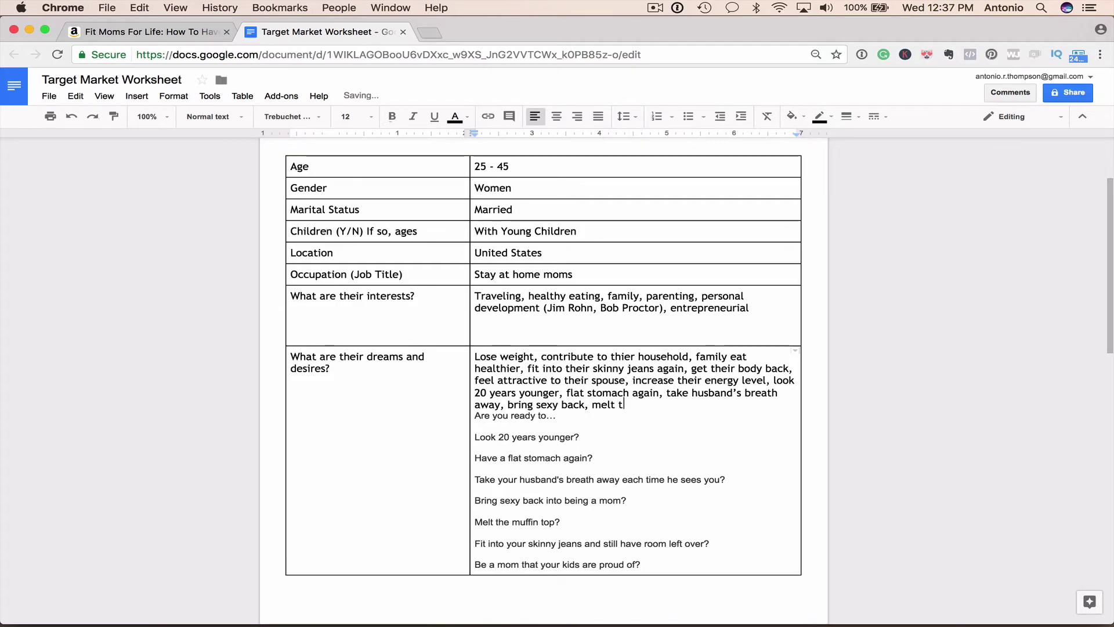
pyautogui.write('he muffin top')
pyautogui.write('.')
pyautogui.press('Return')
pyautogui.scroll(-1, 602, 531)
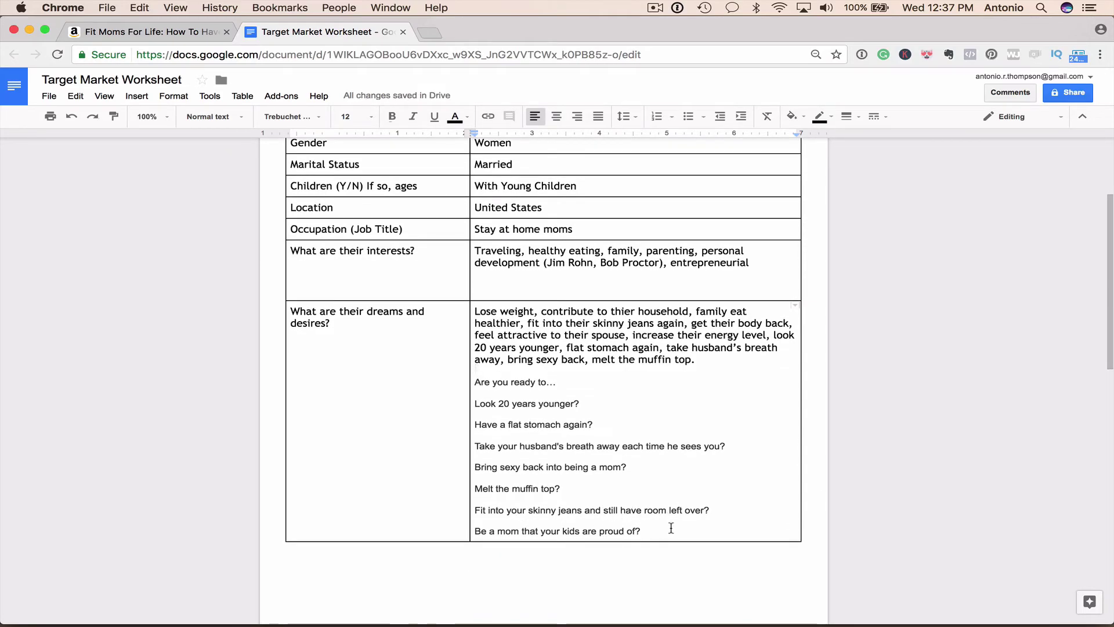
# Delete the leftover pasted question list so the answer ends with 'melt the muffin top.'.
pyautogui.moveTo(642, 530); pyautogui.dragTo(470, 381)
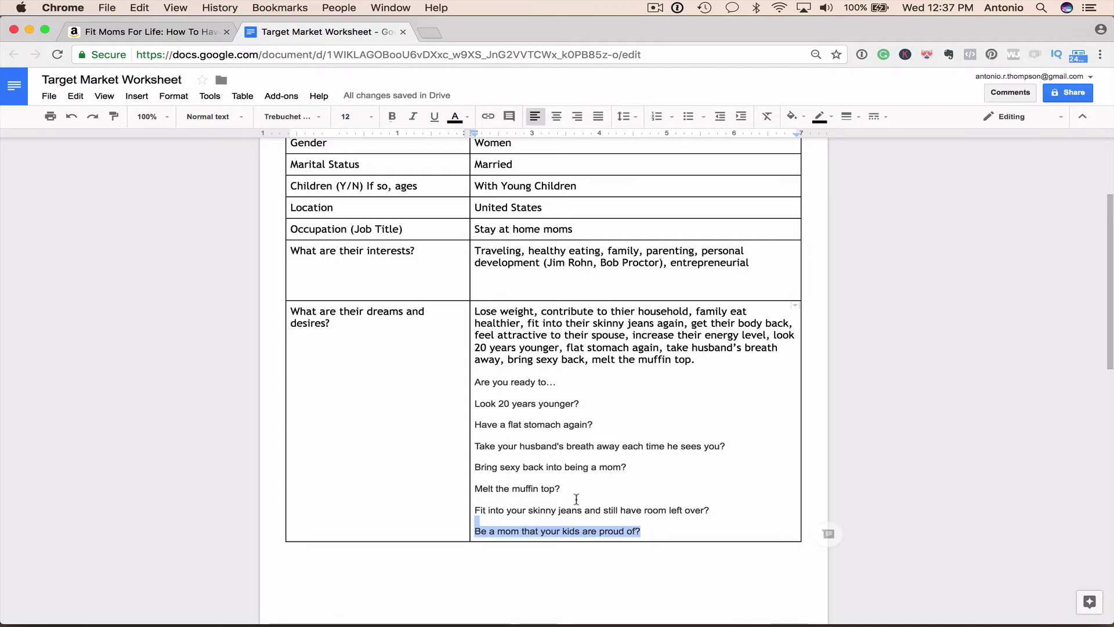
pyautogui.press('BackSpace')
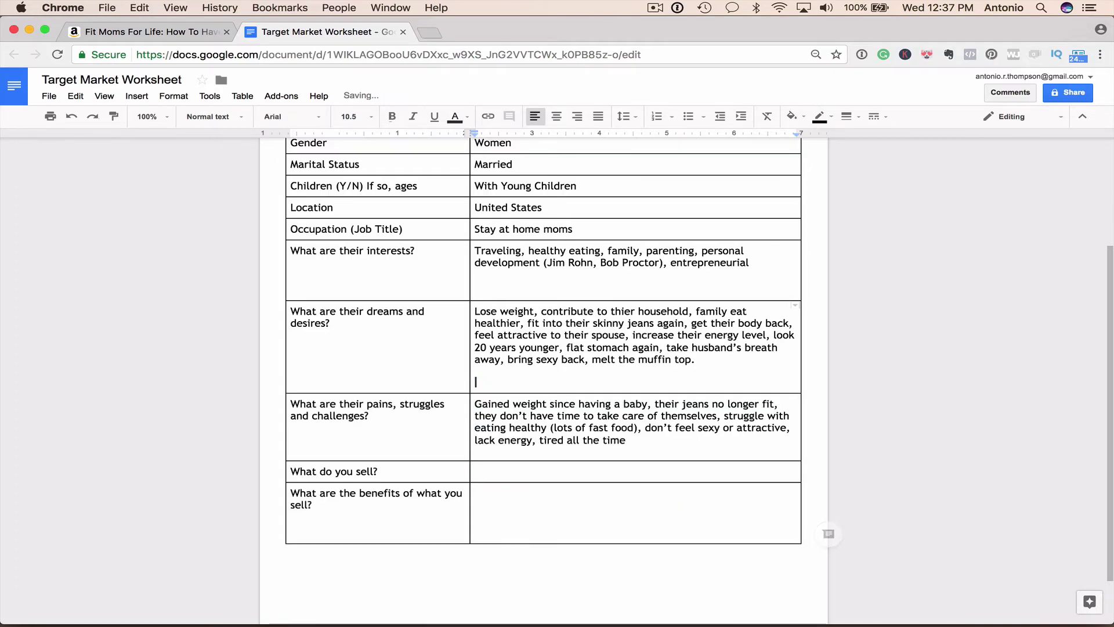
pyautogui.press('BackSpace')
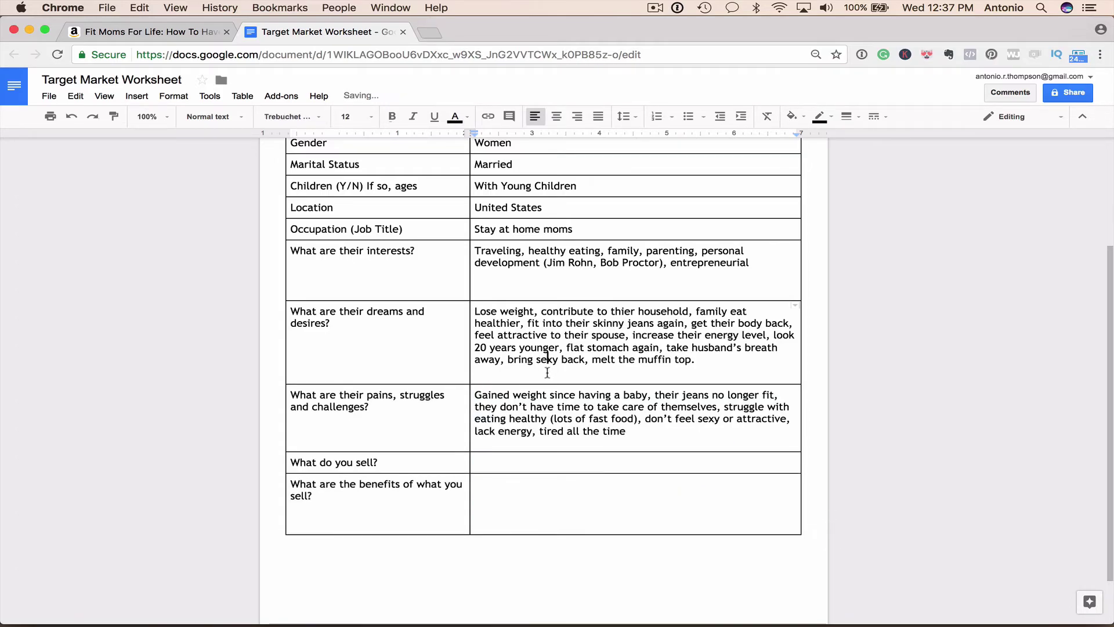
# Answer What do you sell with 'Weight loss supplement and nutrition program' and list its benefits for moms.
pyautogui.doubleClick(611, 461)
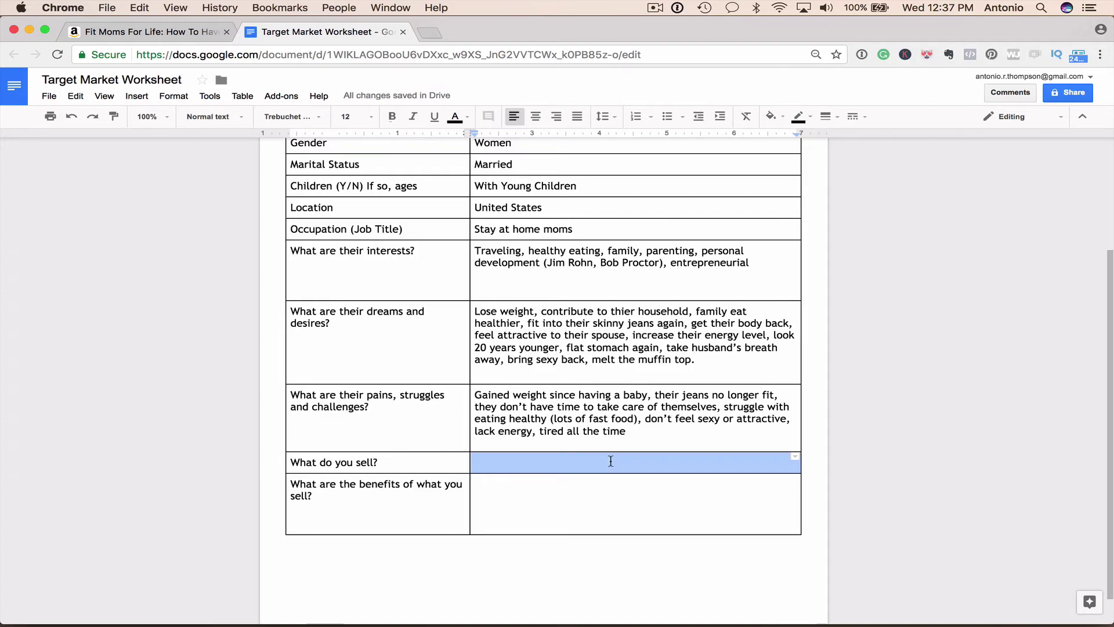
pyautogui.click(610, 460)
pyautogui.write('health')
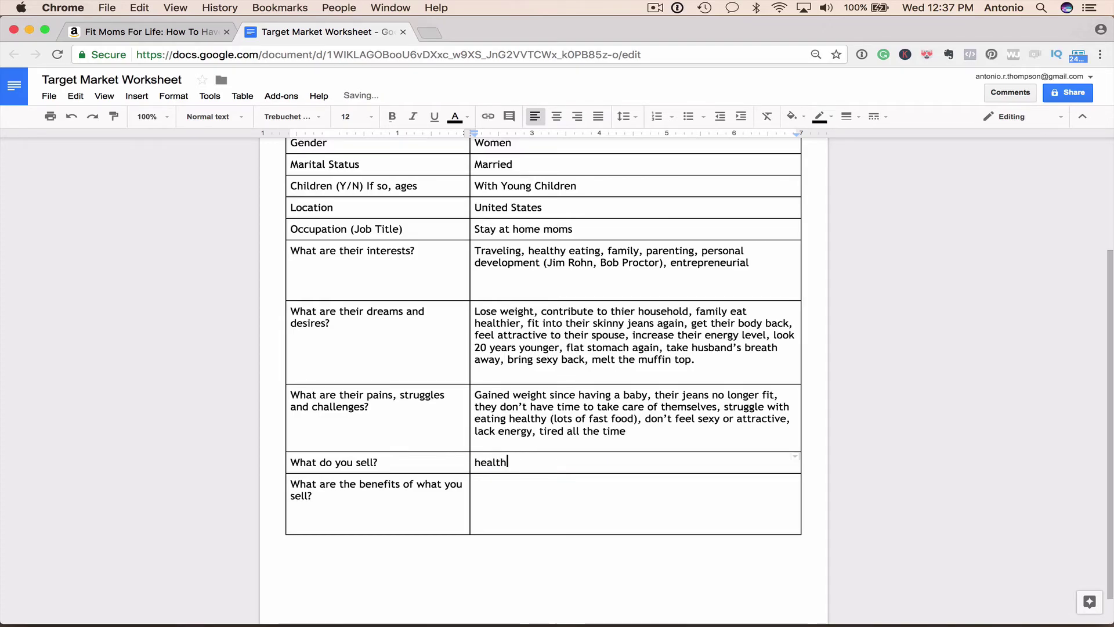
pyautogui.write('Weight ')
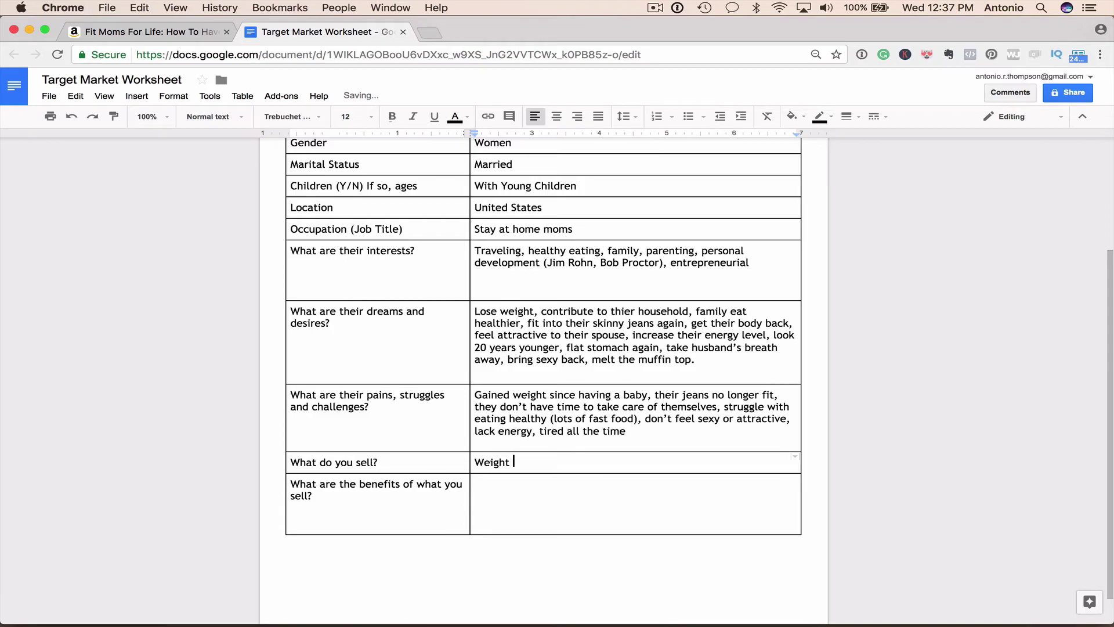
pyautogui.write('loss supplm')
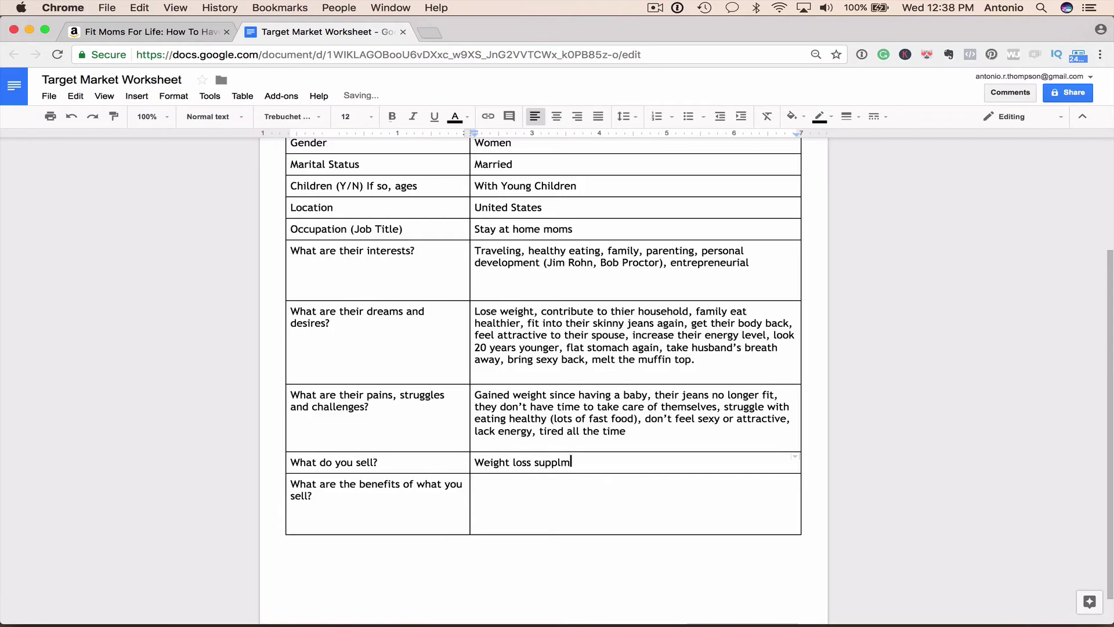
pyautogui.press('BackSpace')
pyautogui.write('ement and n')
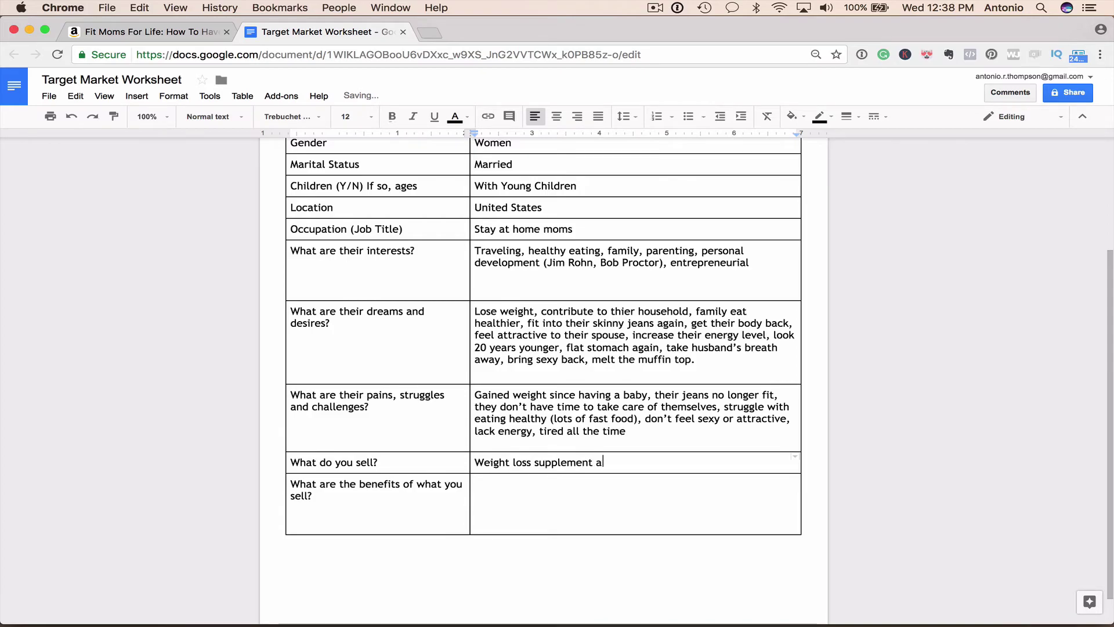
pyautogui.write('utri')
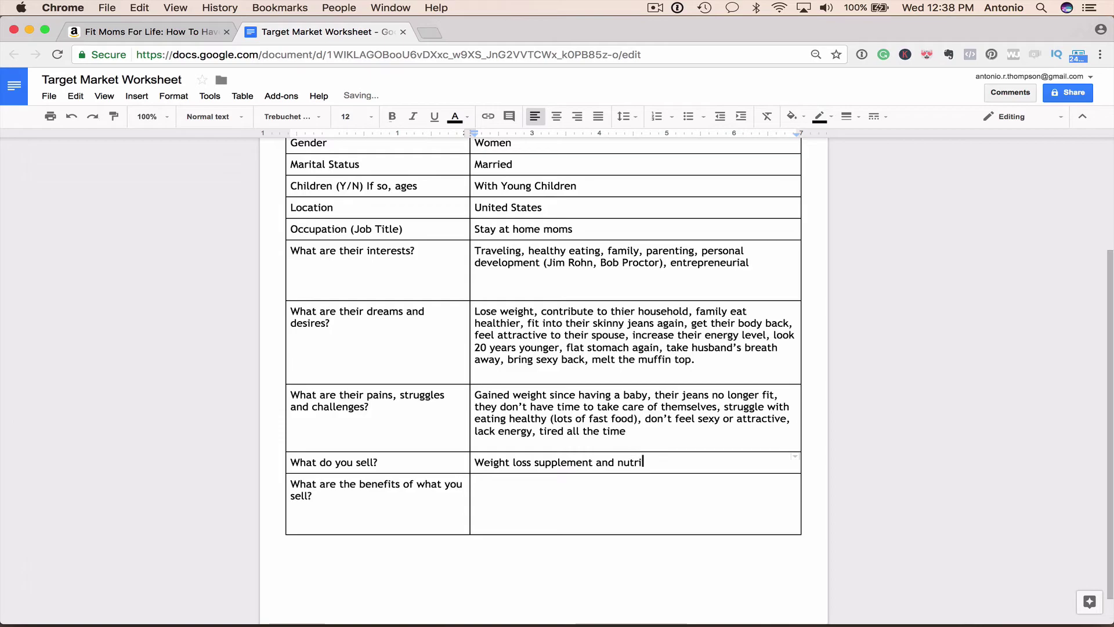
pyautogui.write('tion prog')
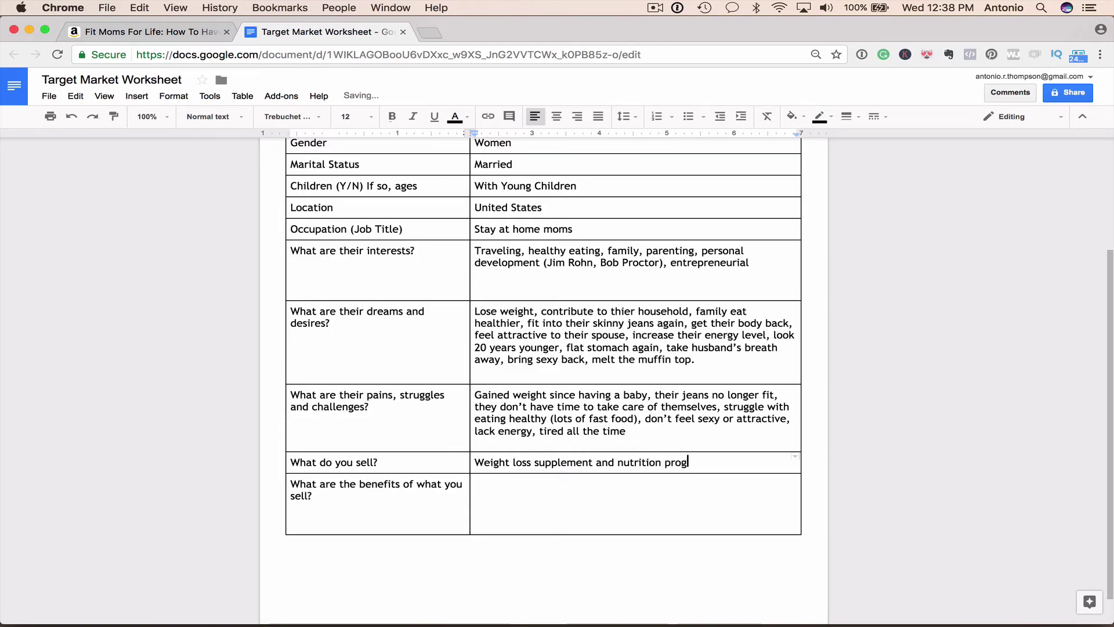
pyautogui.write('ram')
pyautogui.click(571, 490)
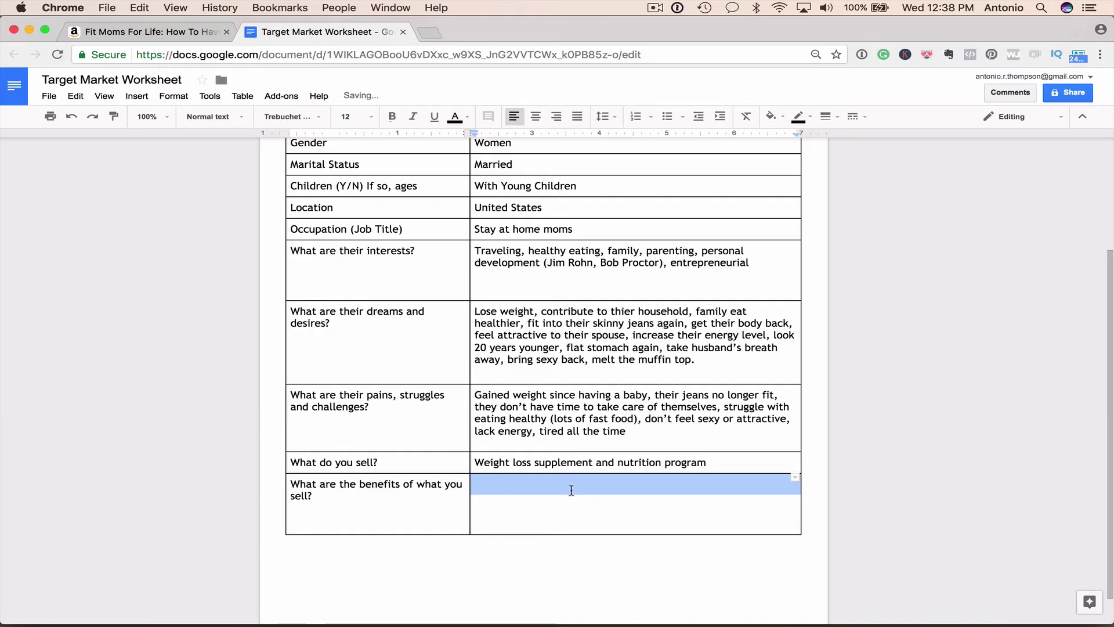
pyautogui.write('hel')
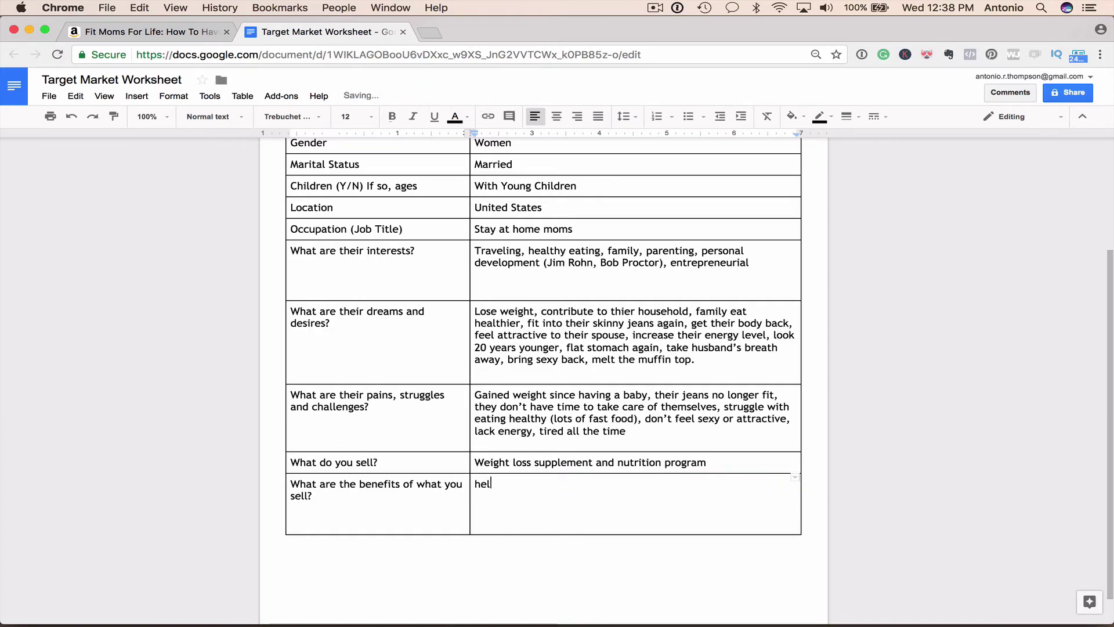
pyautogui.write('sp ')
pyautogui.write(' p')
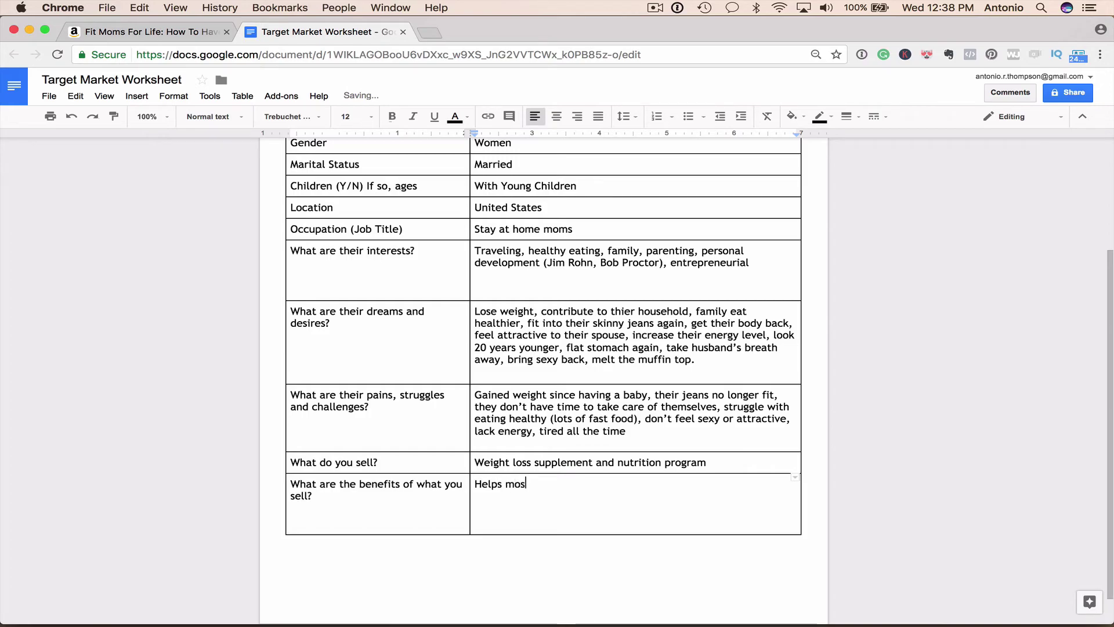
pyautogui.write('lose b')
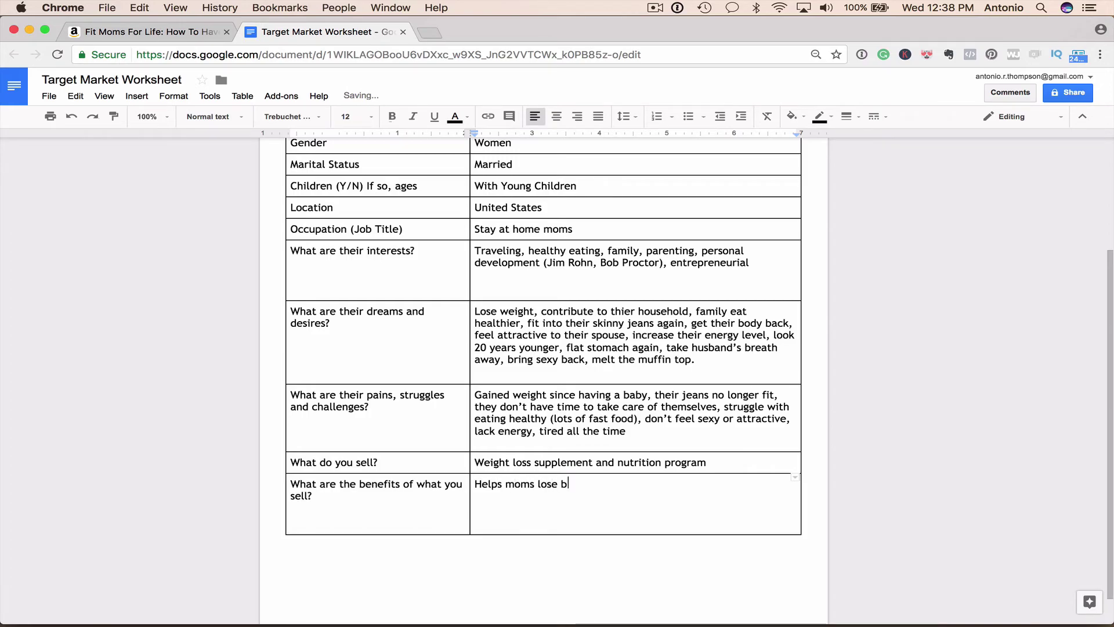
pyautogui.write('aby e')
pyautogui.write('weight, ')
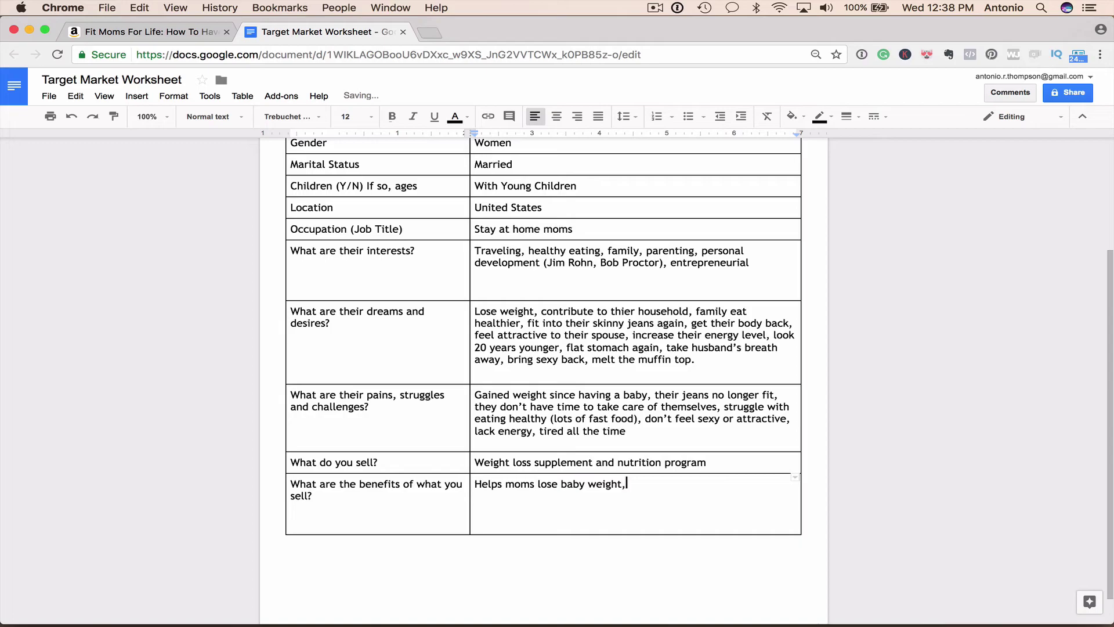
pyautogui.write('ody ba')
pyautogui.write('ck and')
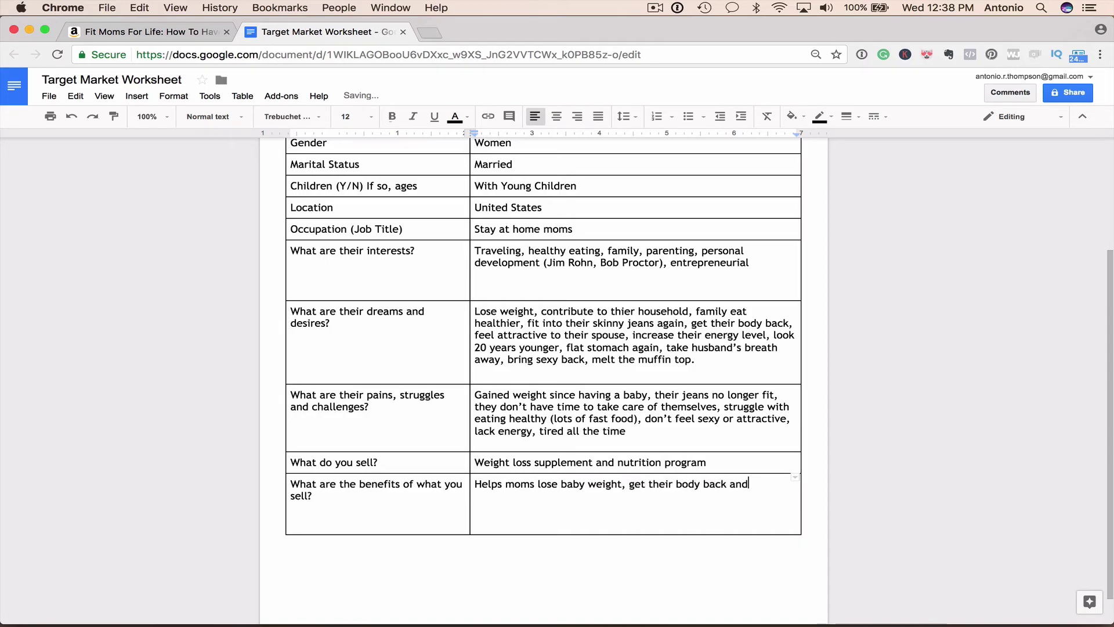
pyautogui.write(' feel sexy again.')
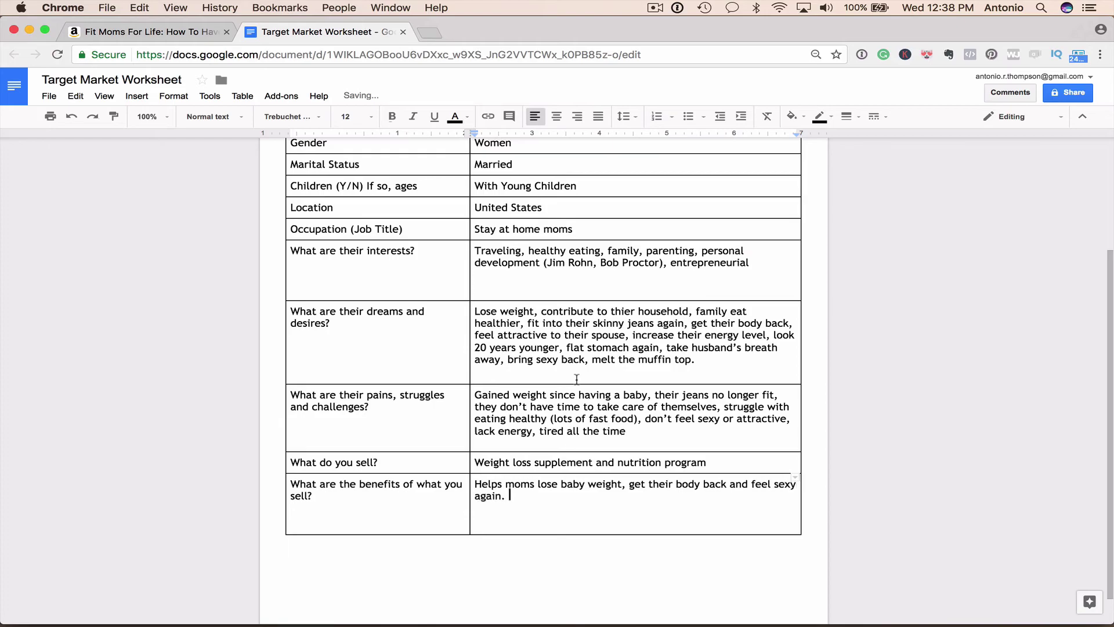
pyautogui.scroll(5, 576, 379)
pyautogui.scroll(-3, 575, 379)
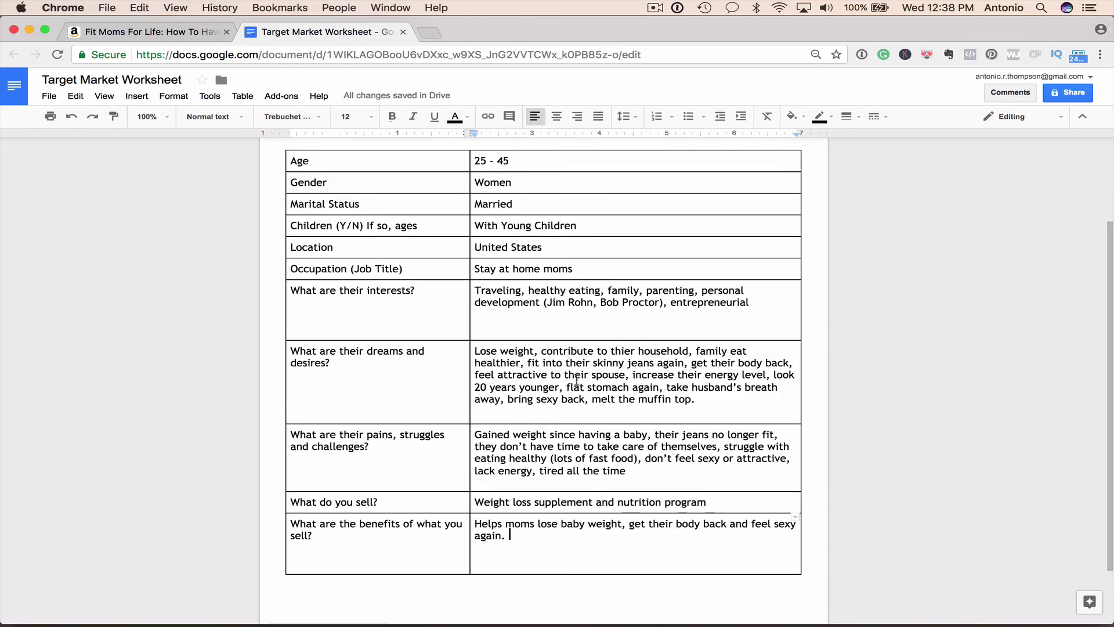
pyautogui.scroll(3, 576, 381)
pyautogui.scroll(-1, 575, 381)
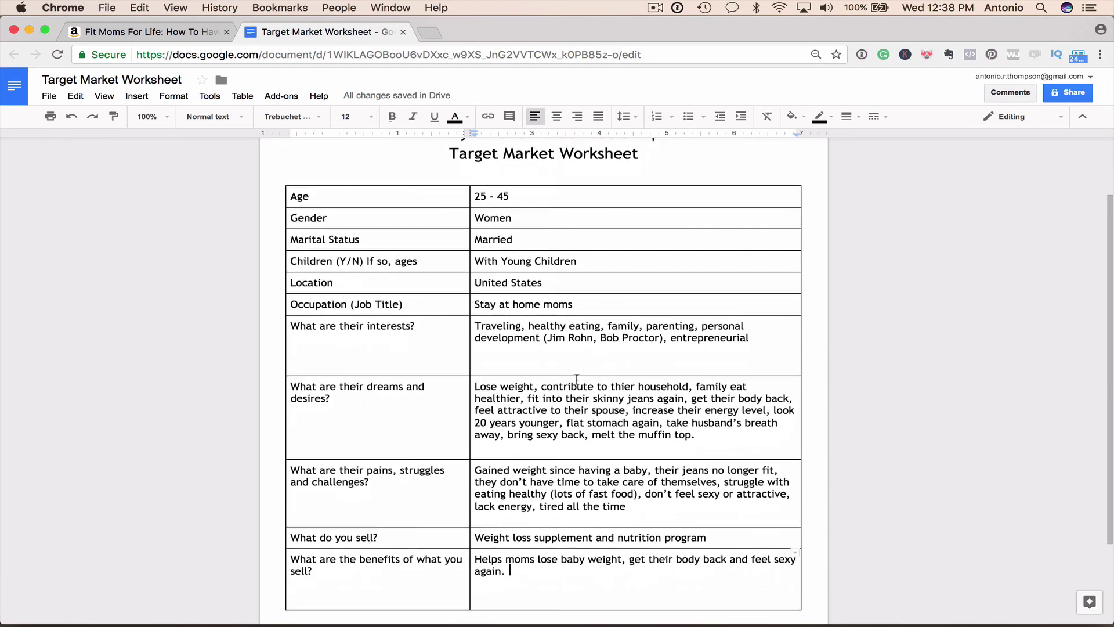
pyautogui.click(148, 32)
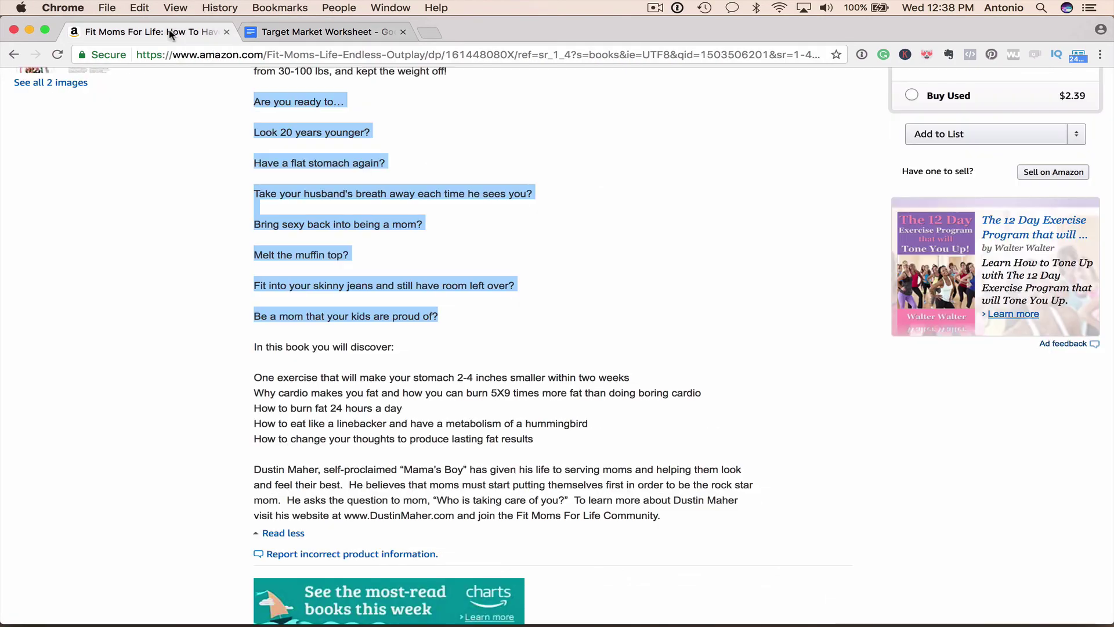
pyautogui.scroll(10, 345, 303)
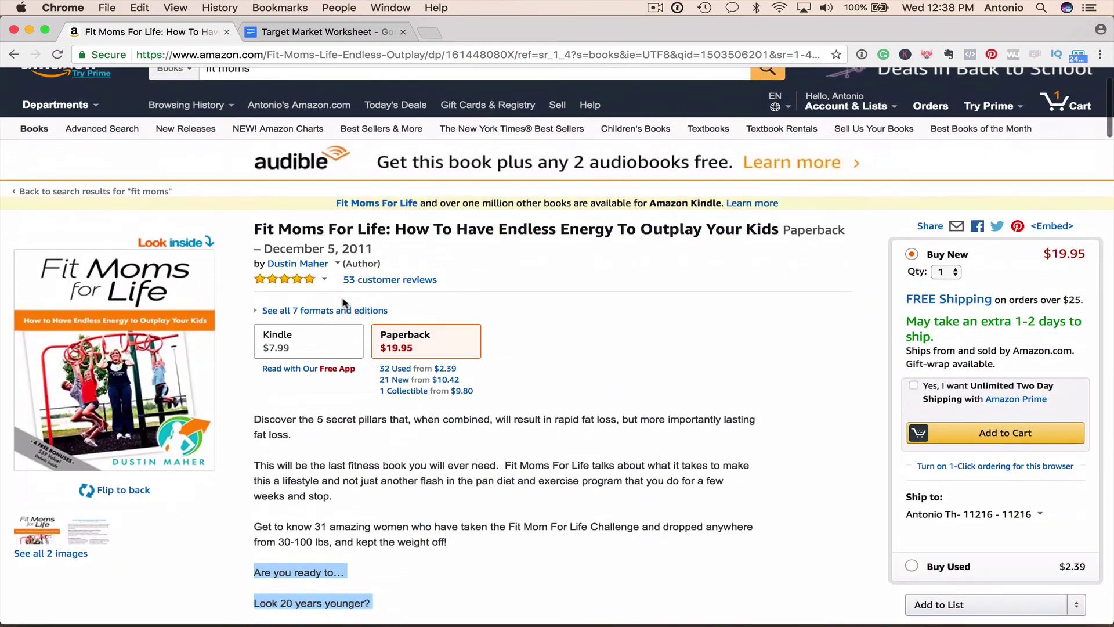
pyautogui.scroll(3, 343, 261)
pyautogui.click(323, 32)
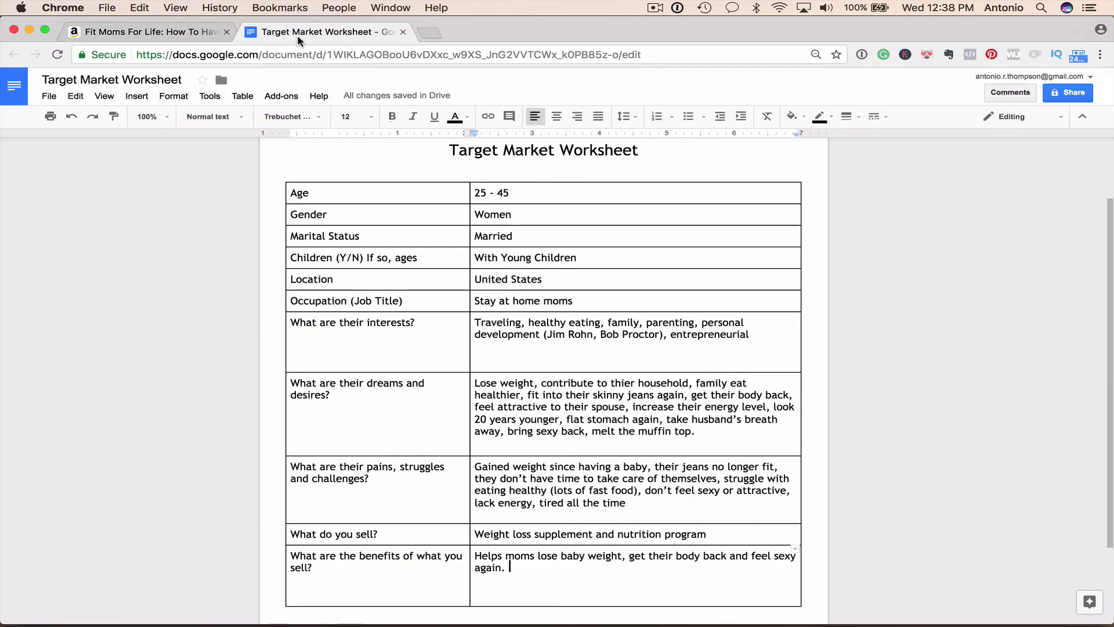
pyautogui.scroll(-3, 544, 380)
pyautogui.scroll(-1, 404, 255)
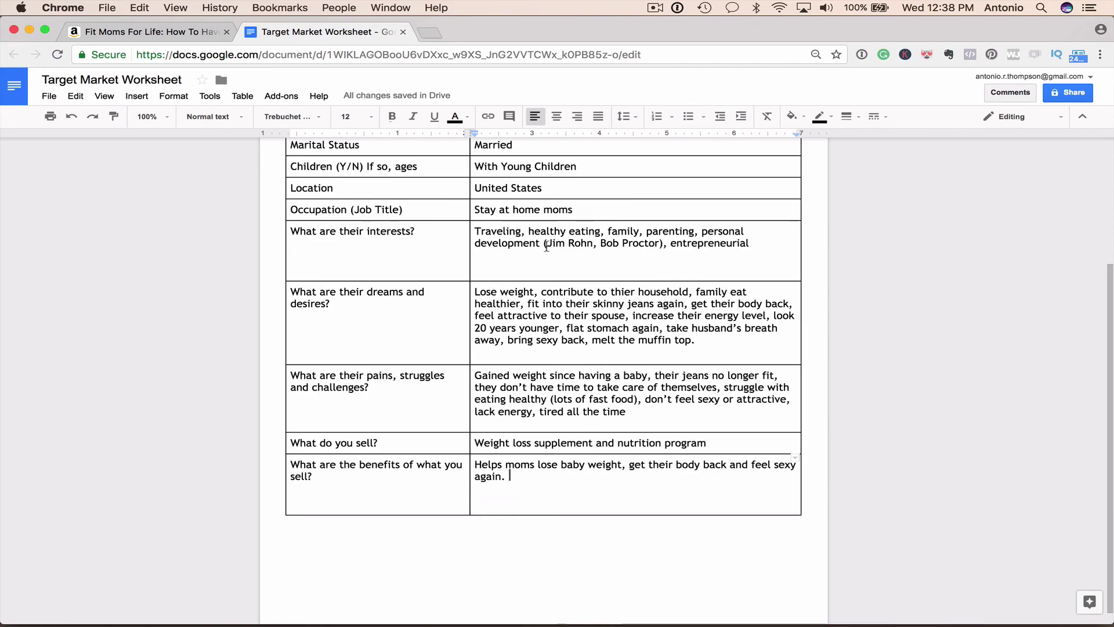
pyautogui.click(755, 242)
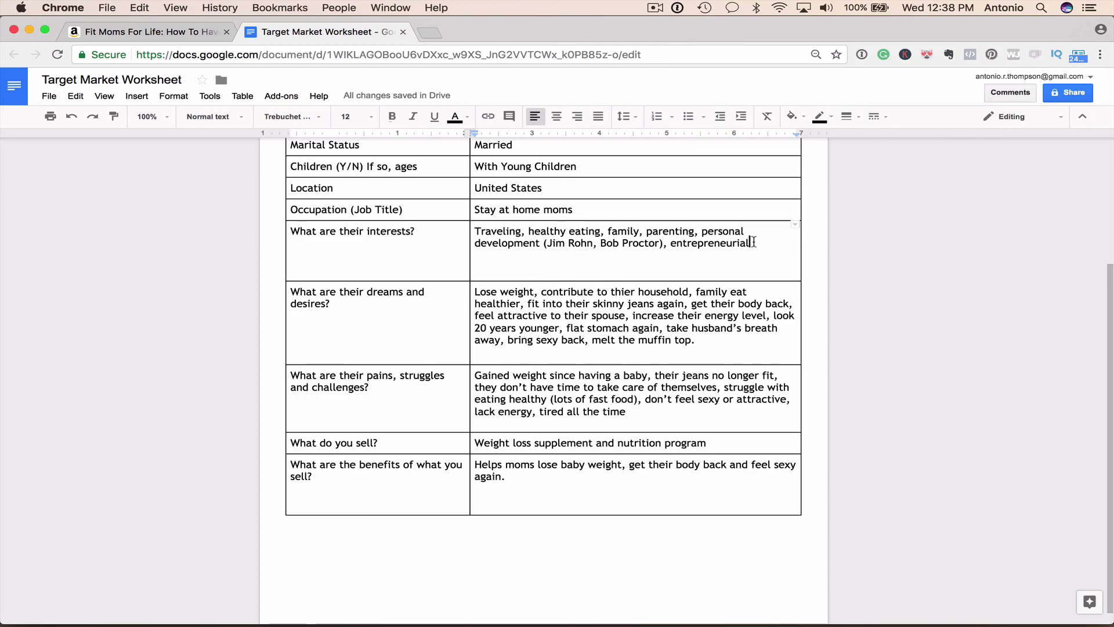
pyautogui.scroll(3, 755, 242)
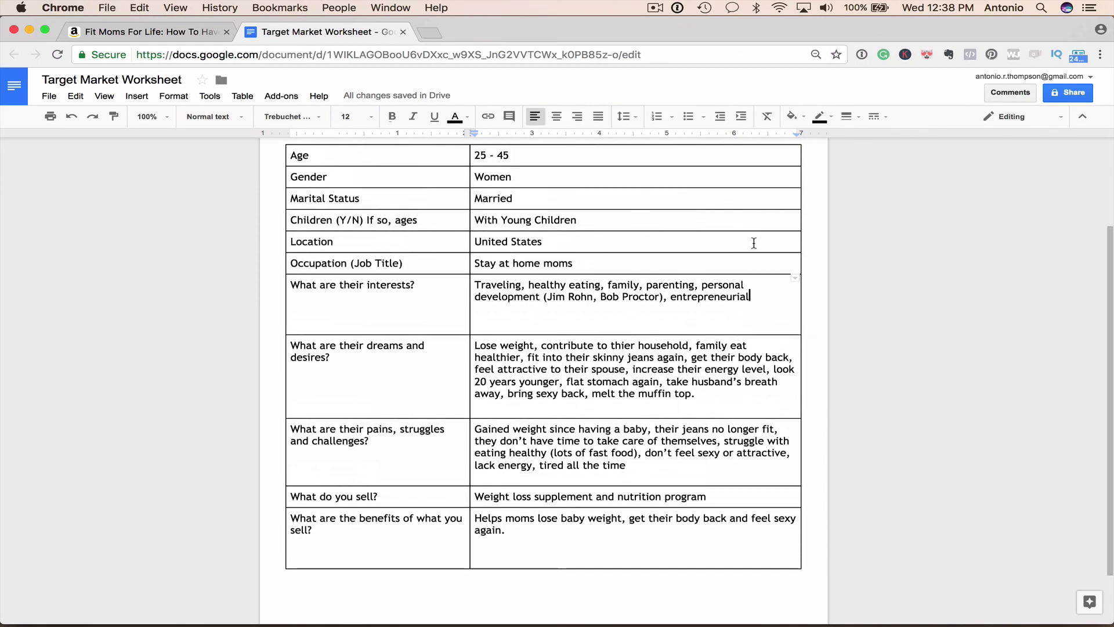
pyautogui.scroll(3, 755, 243)
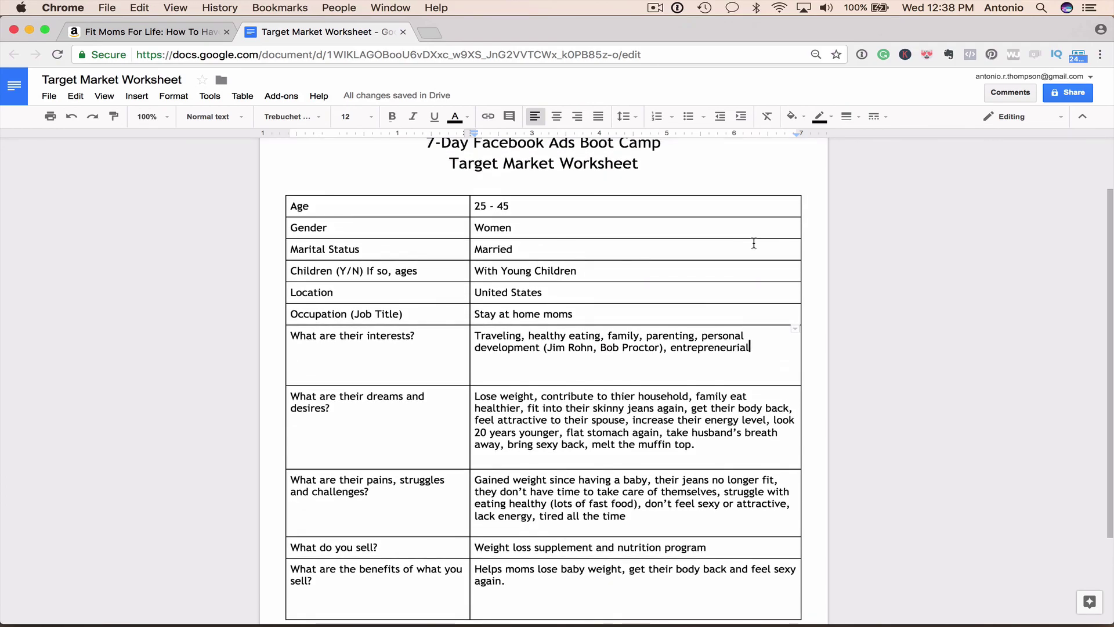